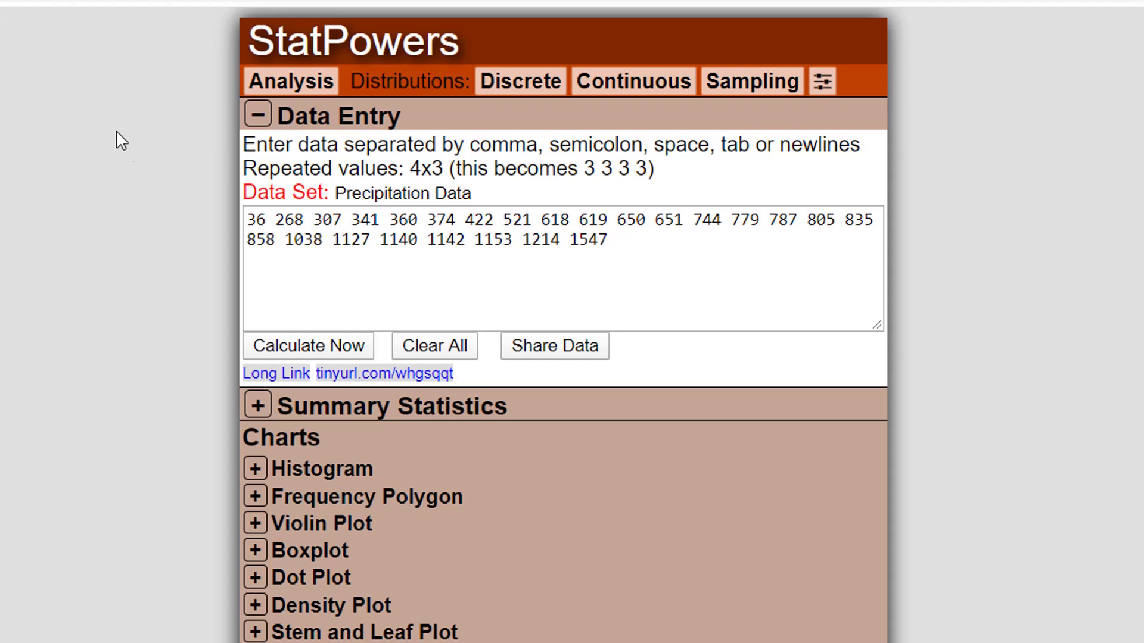
- Choose the Quantitative 1-Sample analysis for the data
mouse_move(277, 86)
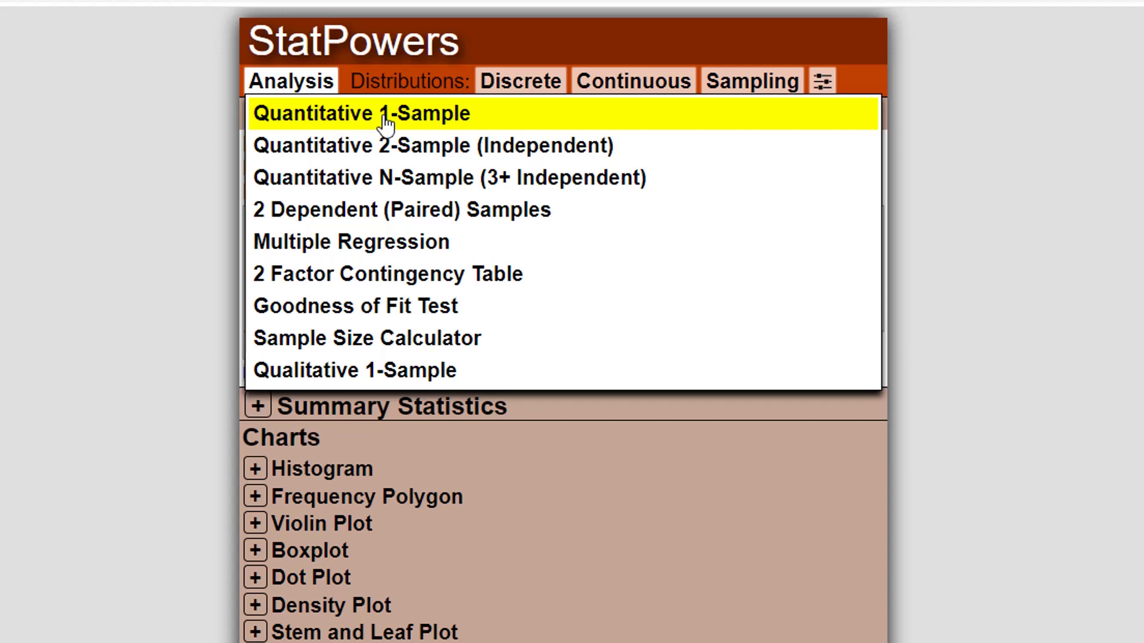
click(274, 120)
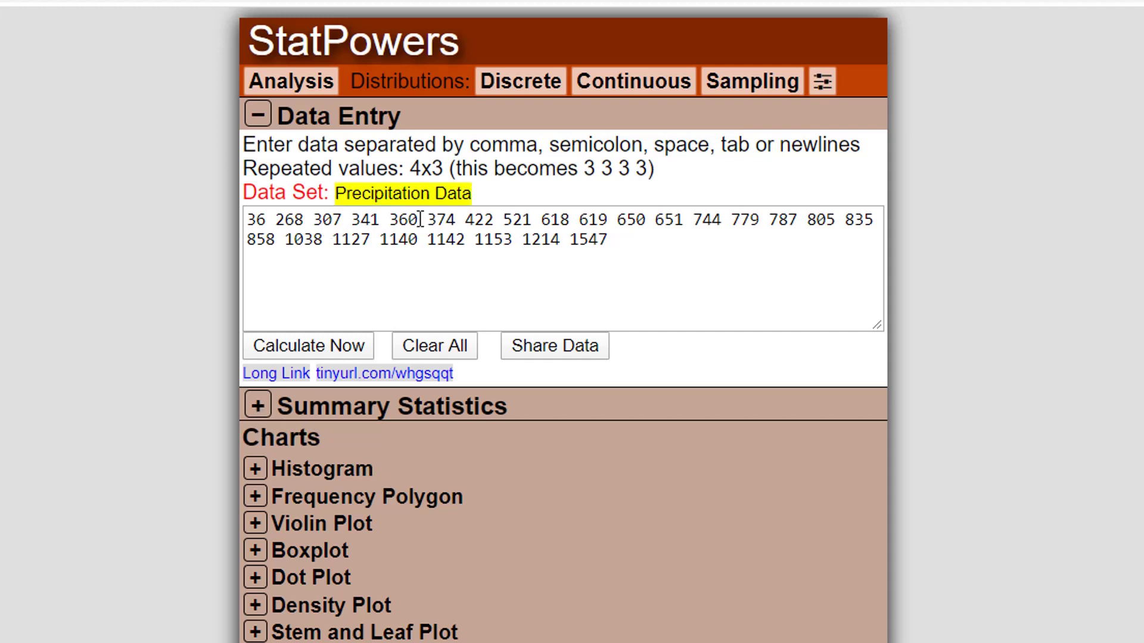
- Clear the existing data, enter the unsorted precipitation values beginning 619, 341, 1140 and ending 1142, 1214, 744, and calculate
click(622, 244)
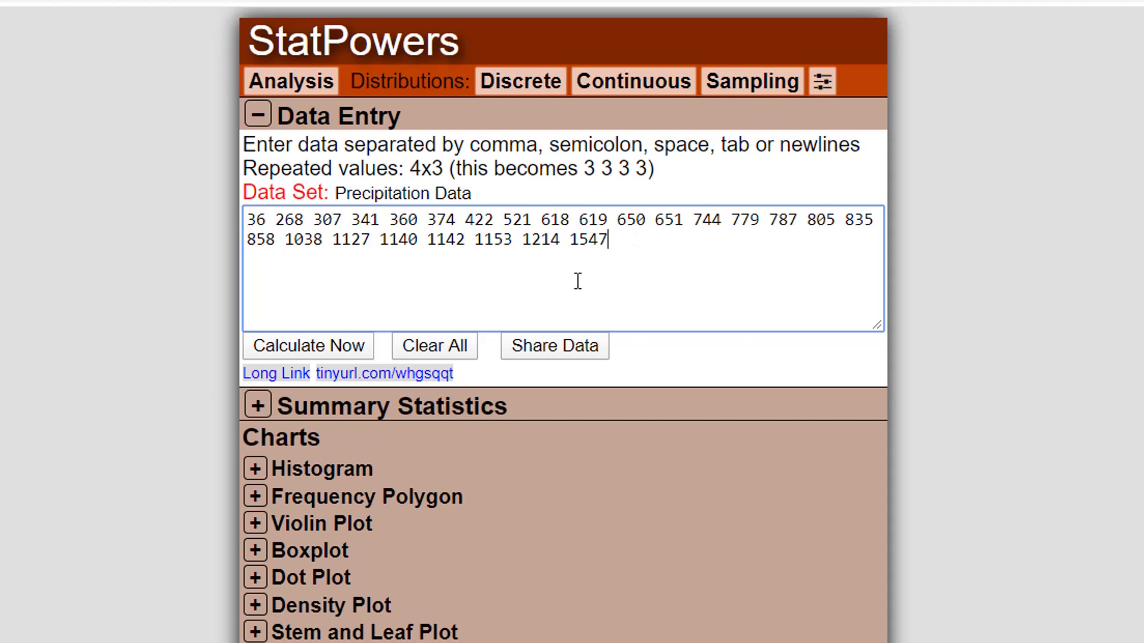
click(426, 352)
click(462, 258)
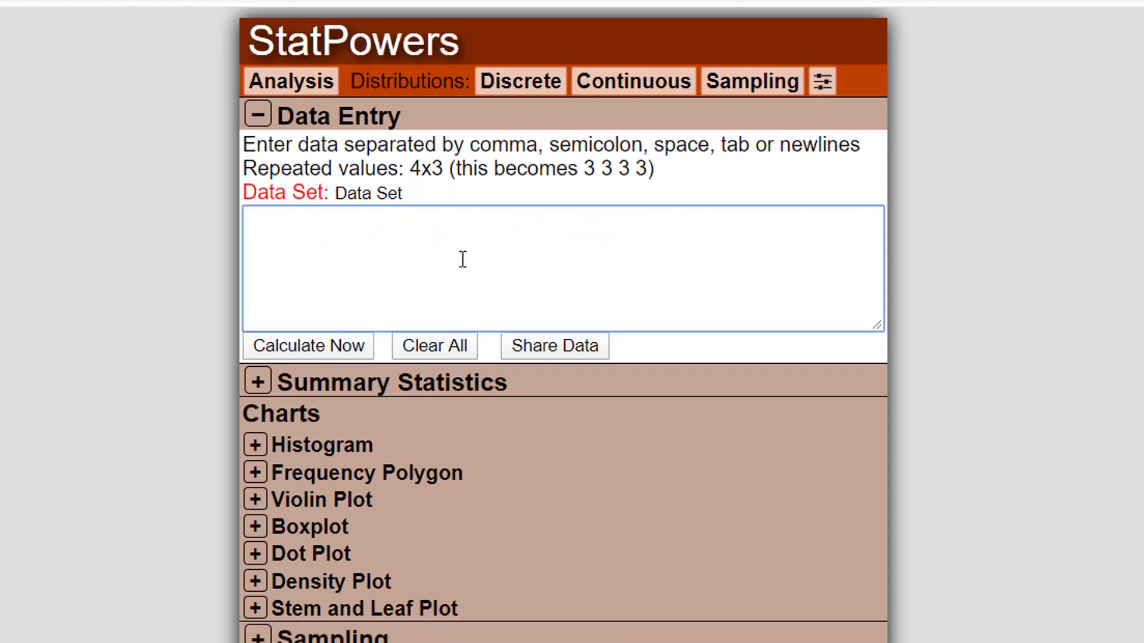
text(619, 341, 1140, 360, 805, 1127, 1038, 779, 268, 787, 858, 374, 618, 422, 1153, 650, 835, 1547, 651, 36, 521, 307, 1142, 1214, 744)
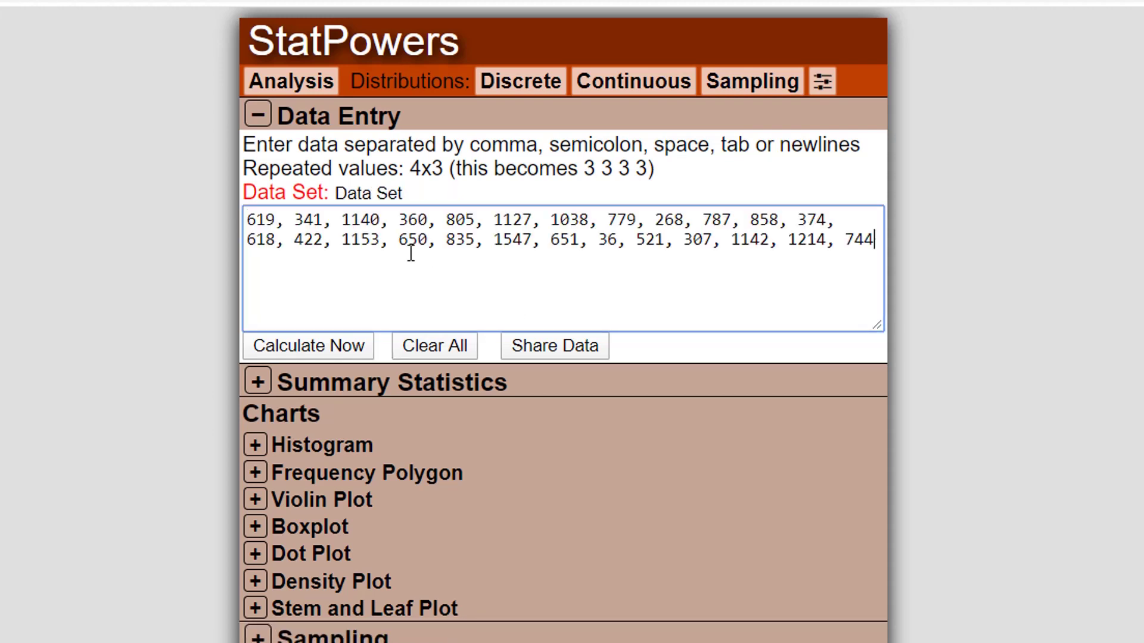
click(326, 351)
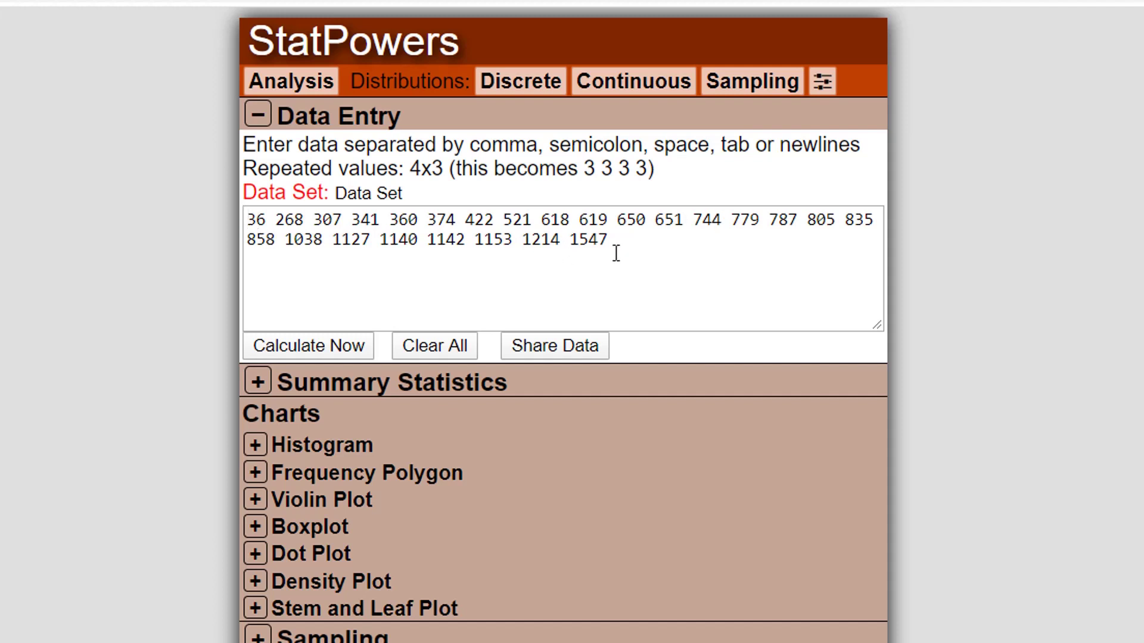
- Show the summary statistics and review the measures of center, spread and other statistics
click(258, 383)
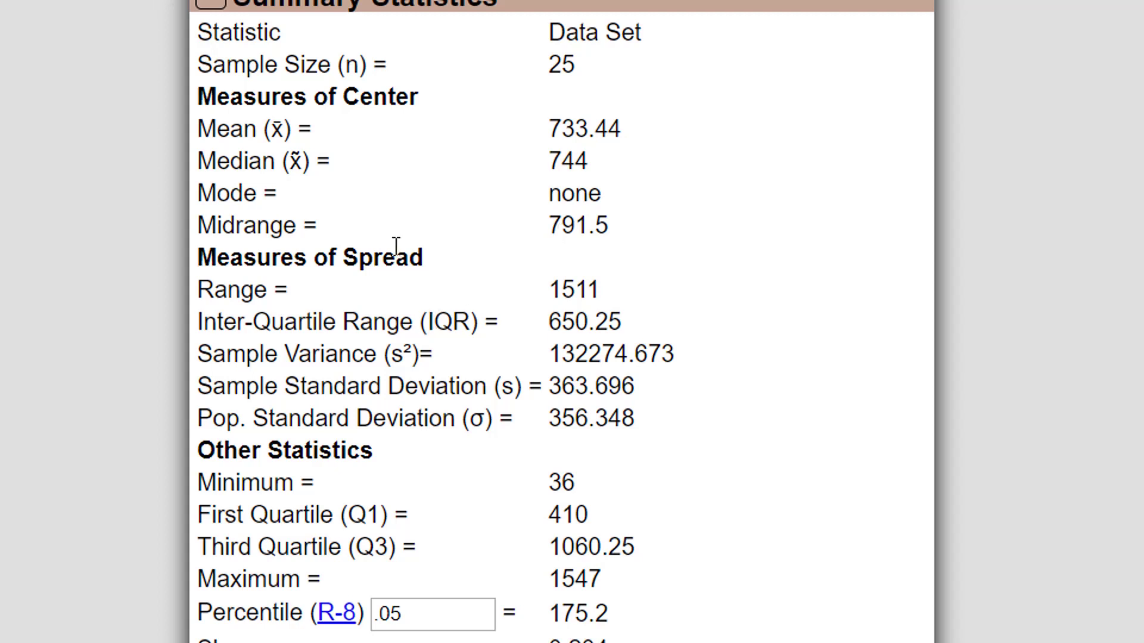
scroll(603, 338, down, 2)
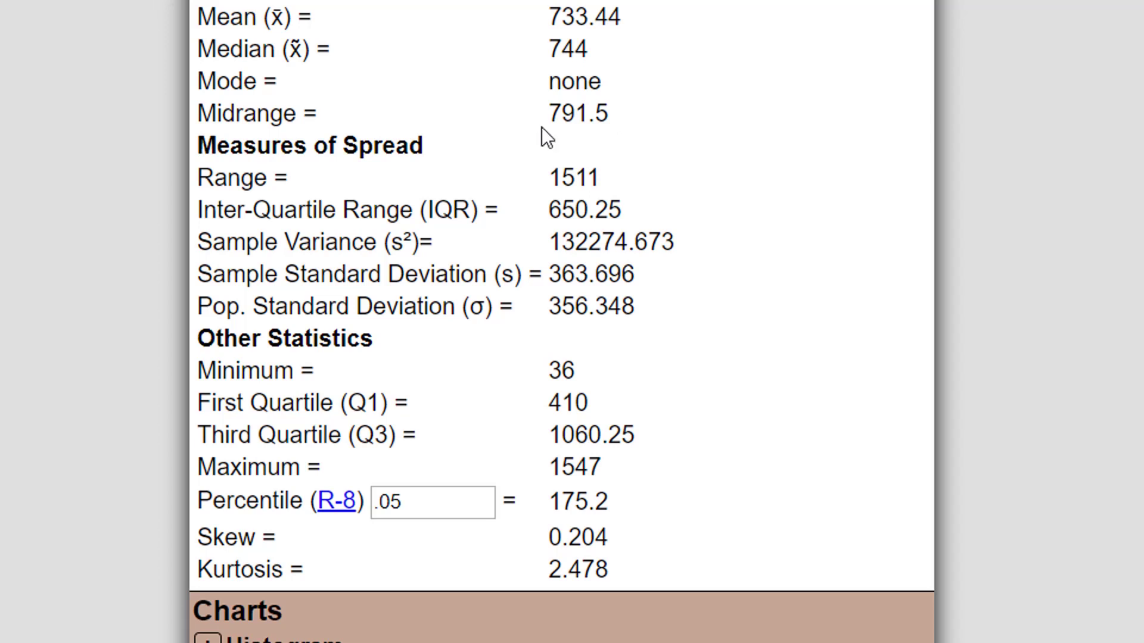
scroll(609, 128, up, 1)
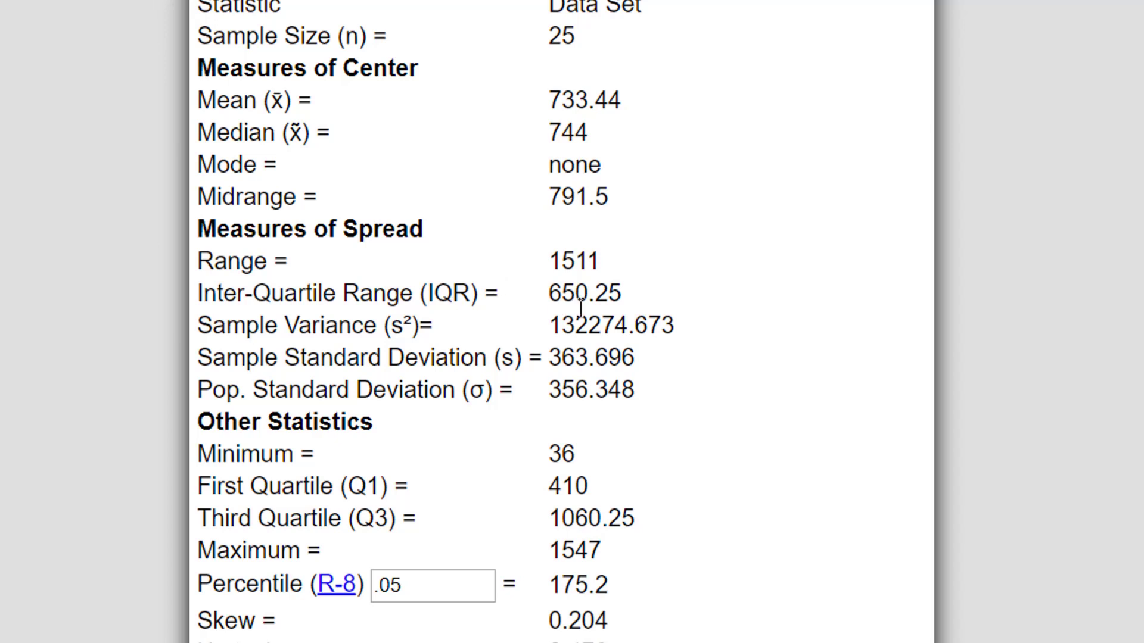
scroll(659, 277, up, 3)
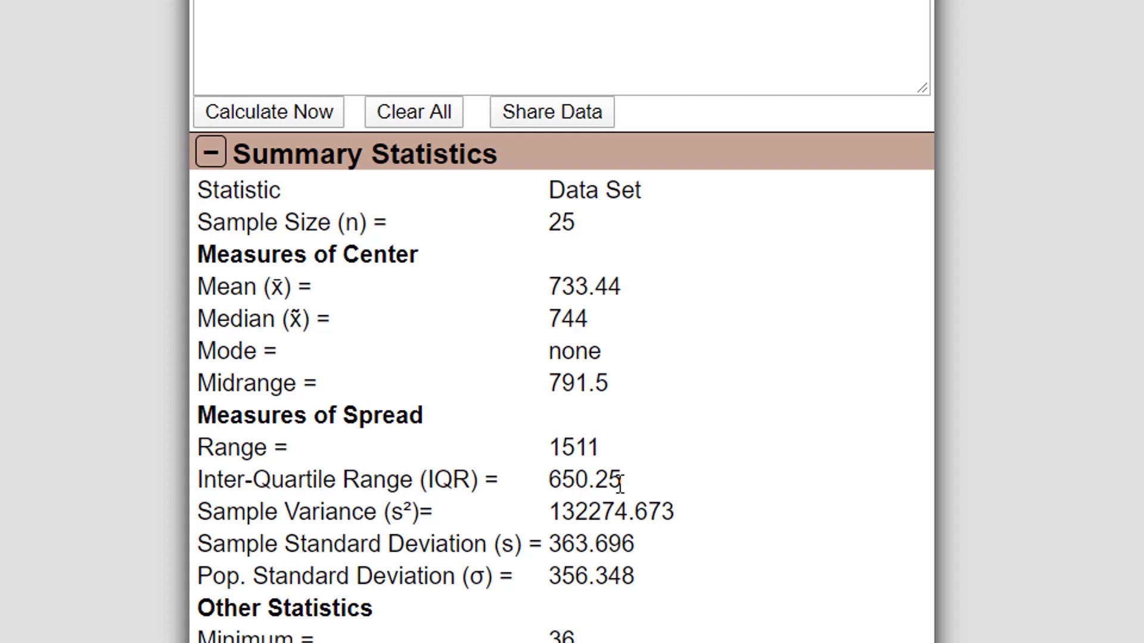
scroll(620, 484, up, 1)
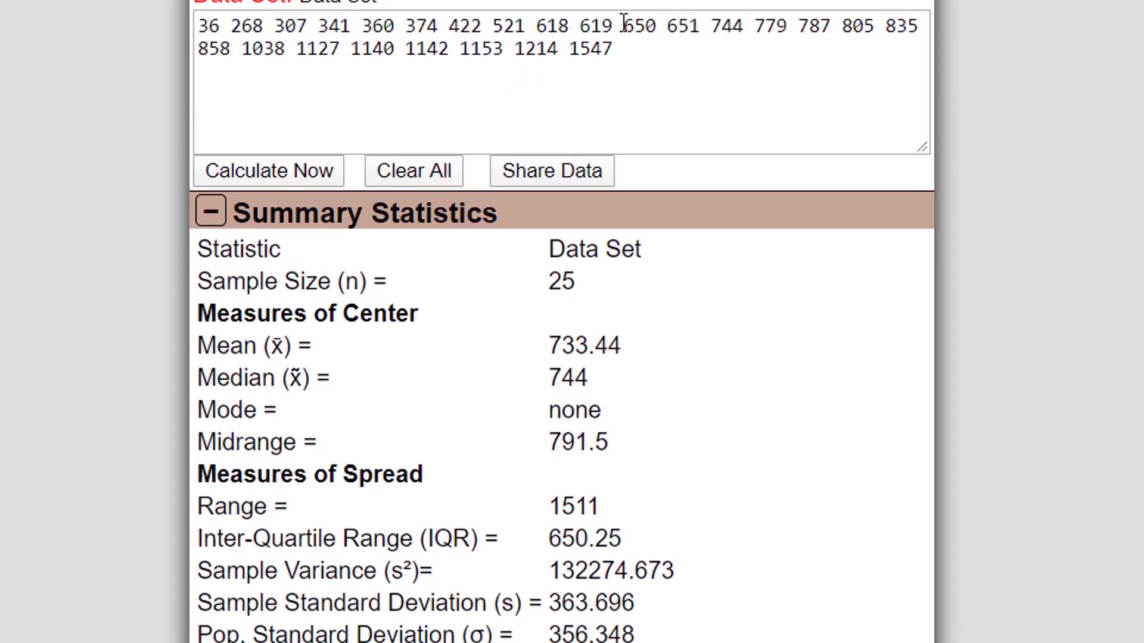
- Highlight the middle part of the sorted data, from 422 to 1038, to illustrate the inter-quartile range
drag(622, 25, 655, 30)
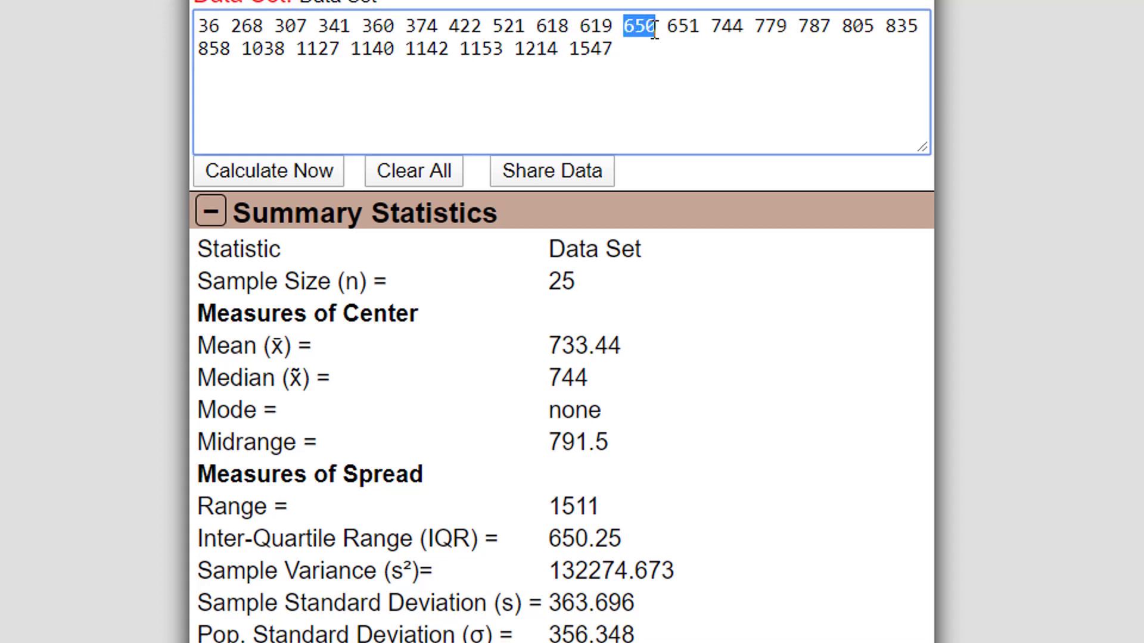
click(548, 25)
click(441, 27)
drag(442, 26, 540, 44)
click(444, 27)
click(453, 27)
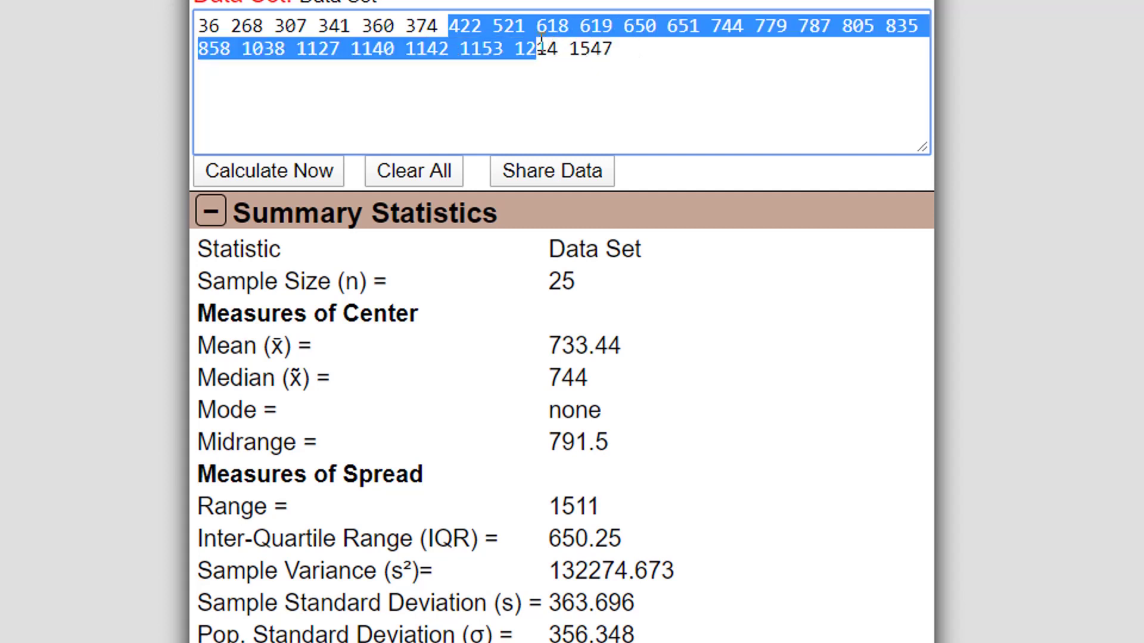
drag(540, 45, 295, 52)
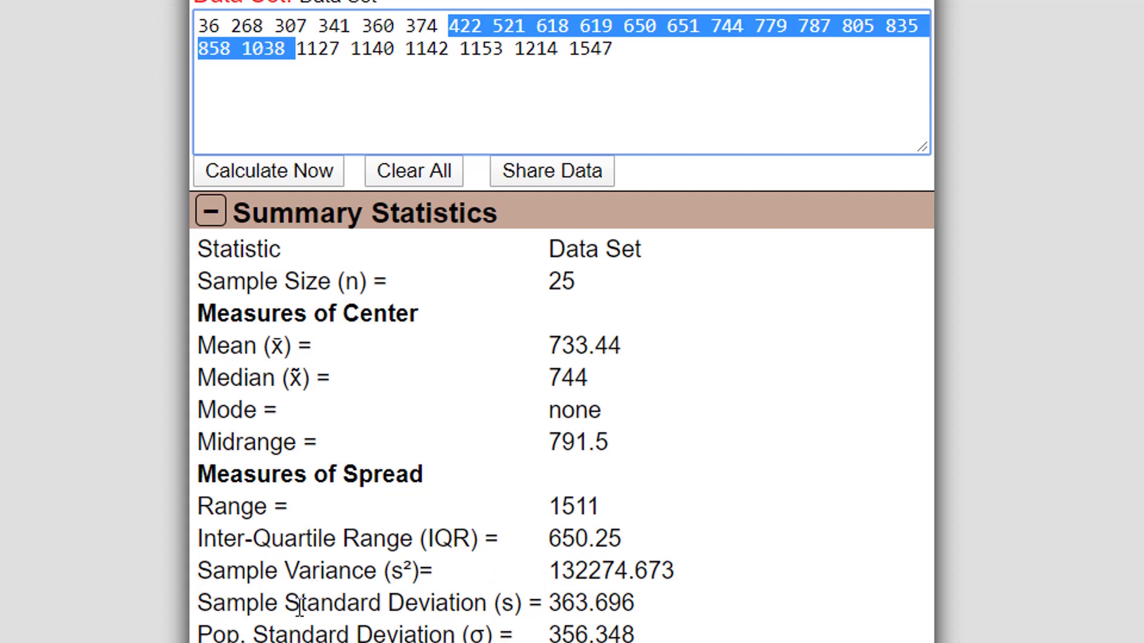
- Point out the symbol s for the sample standard deviation and review the remaining summary statistics
double_click(507, 603)
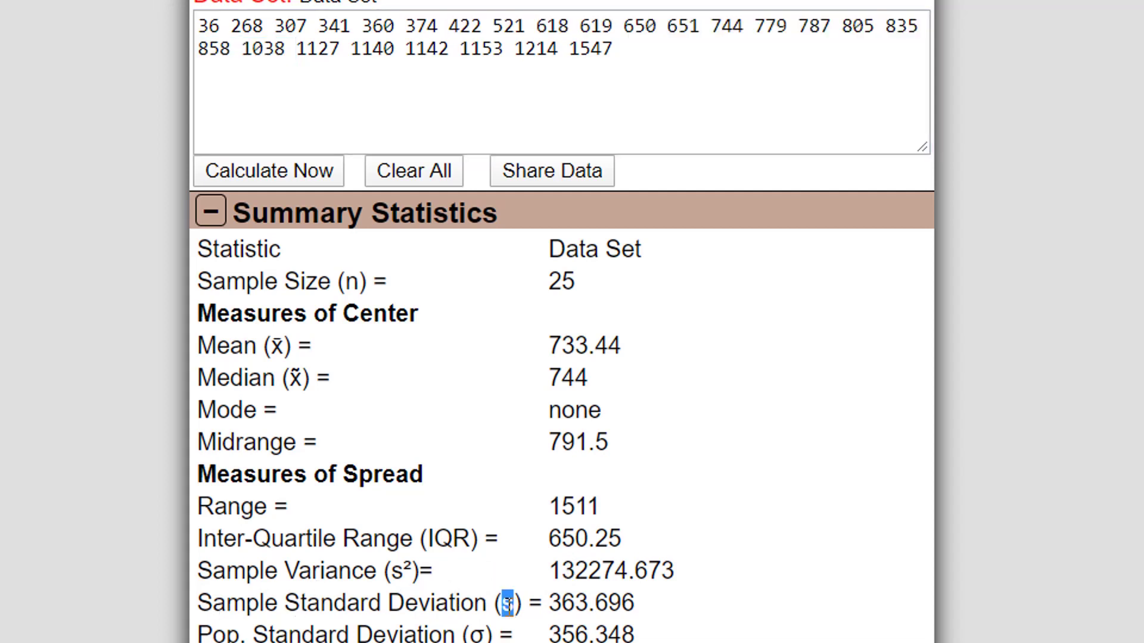
click(545, 598)
scroll(613, 602, down, 4)
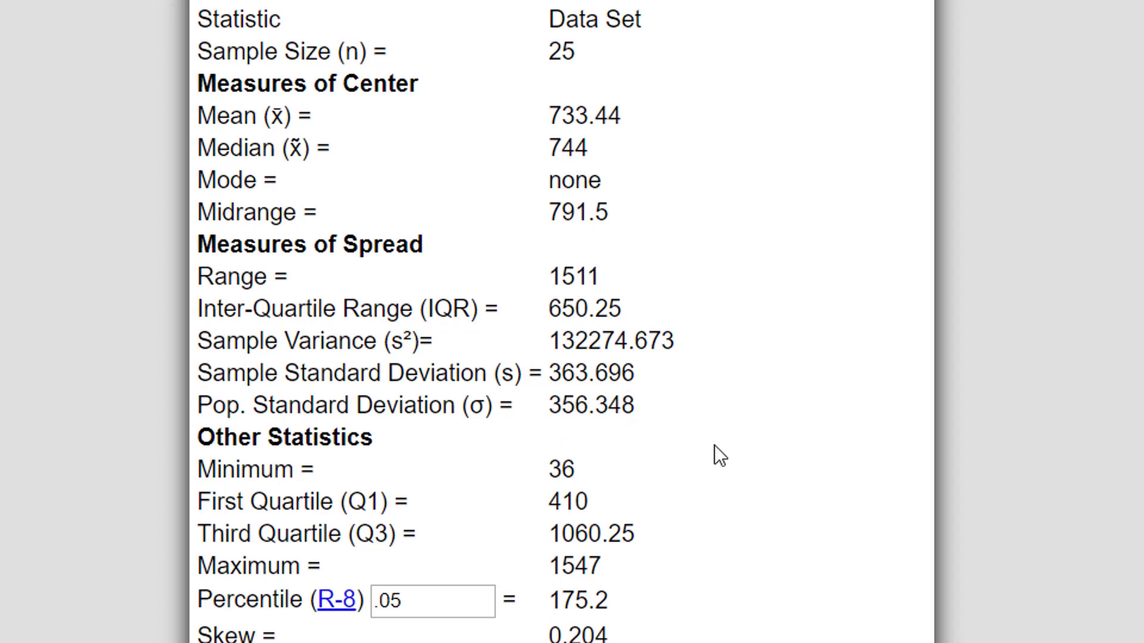
- Calculate the percentile of the data set for .16
scroll(714, 445, down, 3)
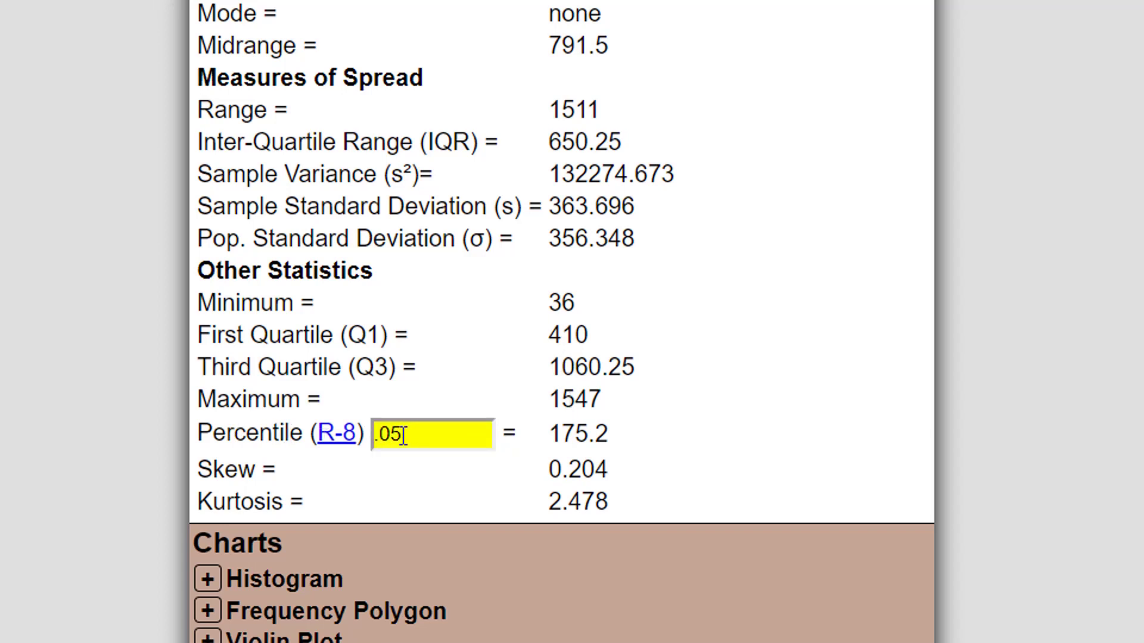
click(447, 434)
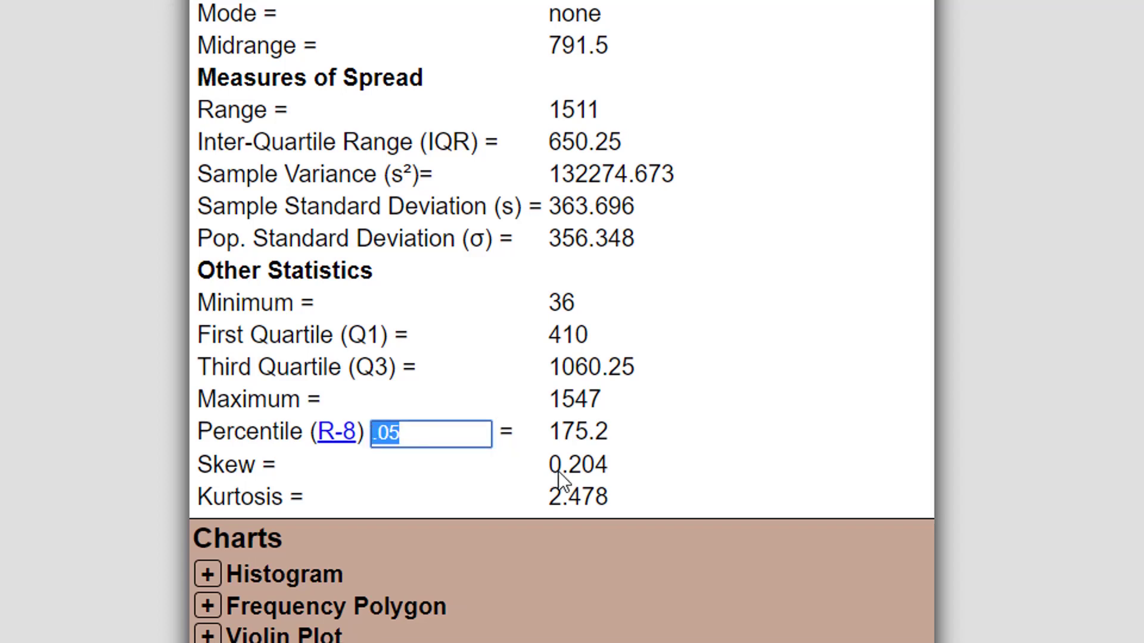
text(.16)
click(557, 469)
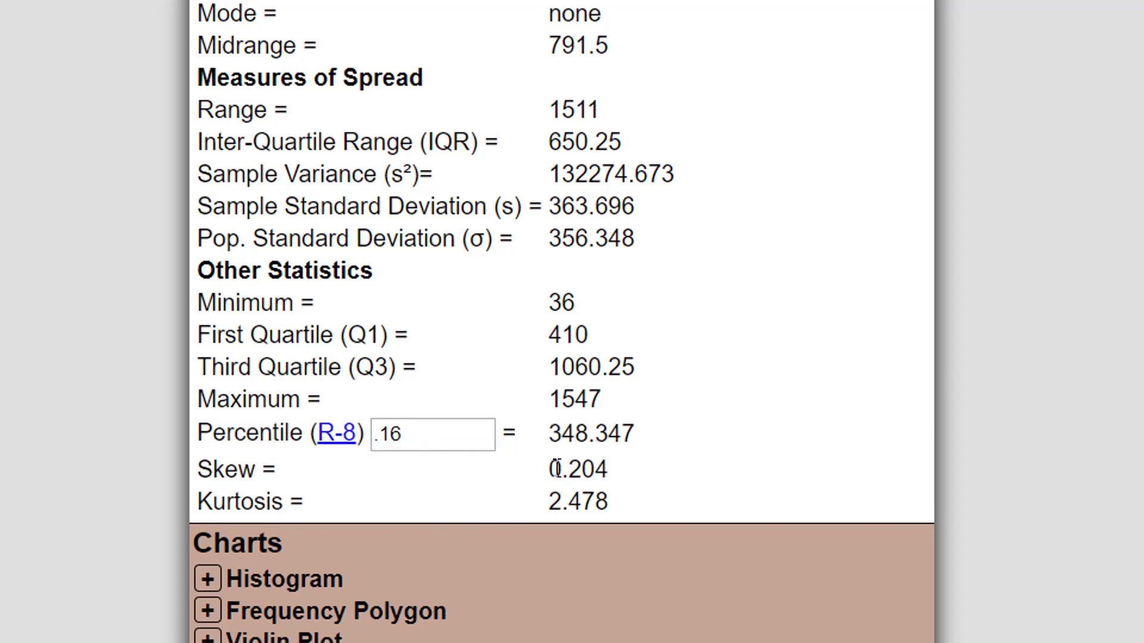
- Change the percentile to .55 and calculate it
click(417, 434)
key(BackSpace)
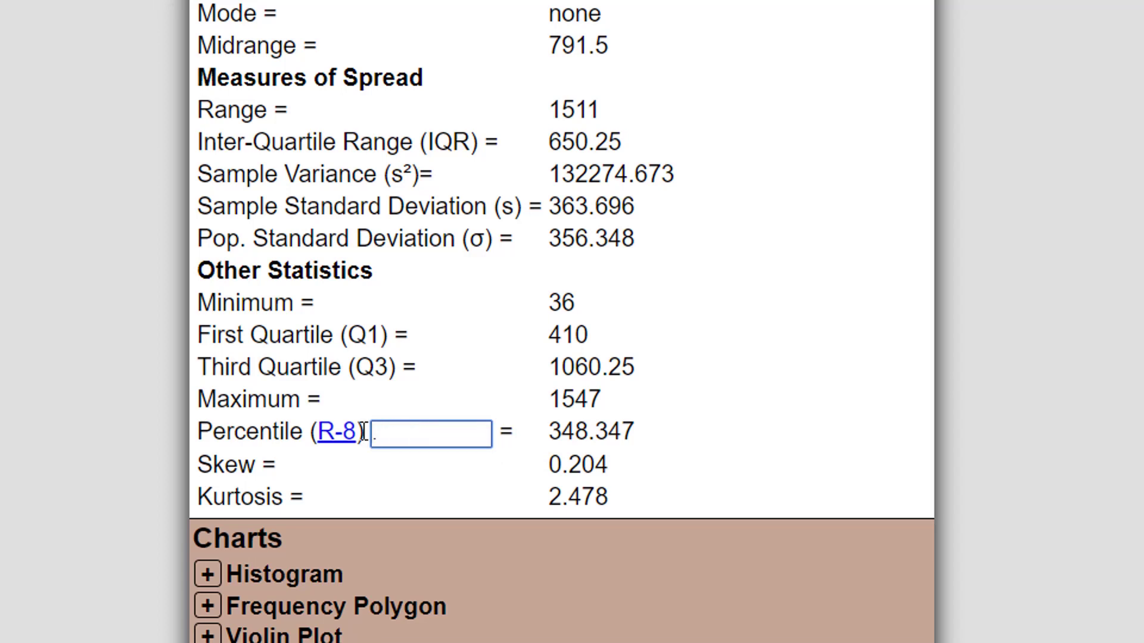
text(.55)
click(457, 458)
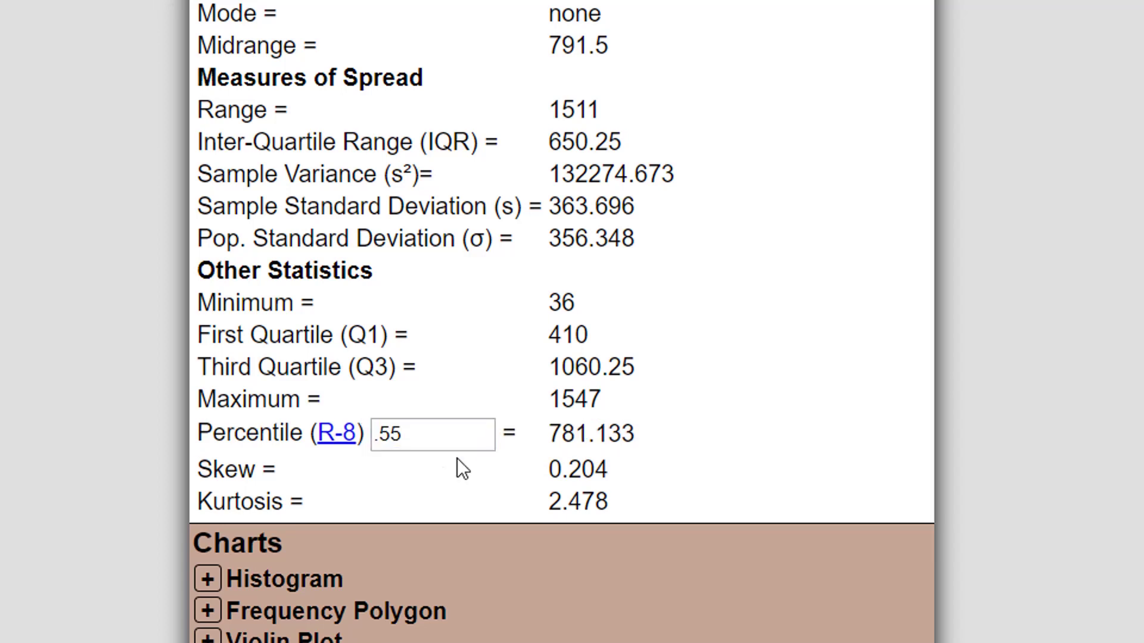
- Set the percentile to .95 and calculate it
click(399, 430)
text(.95)
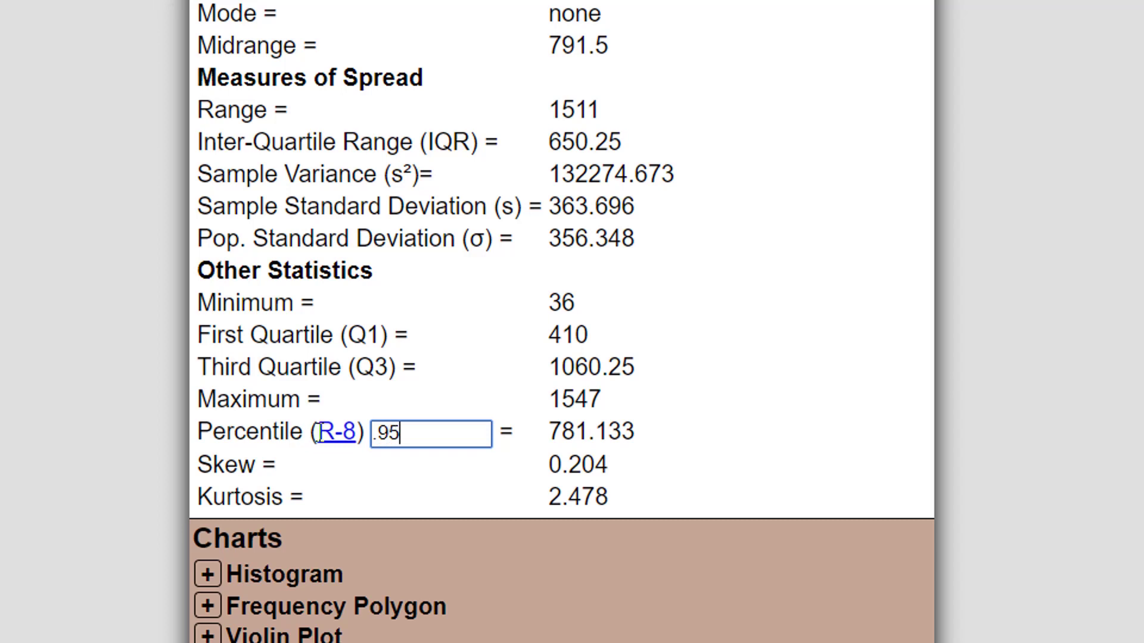
click(652, 460)
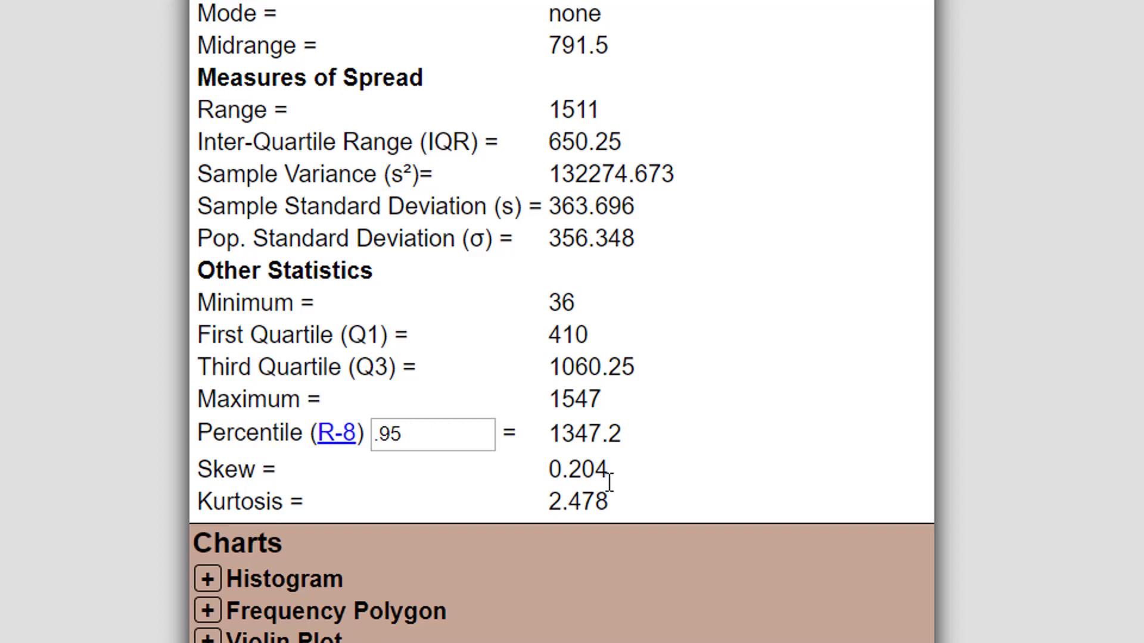
- Collapse the summary statistics and display the frequency histogram with its options
scroll(609, 483, up, 3)
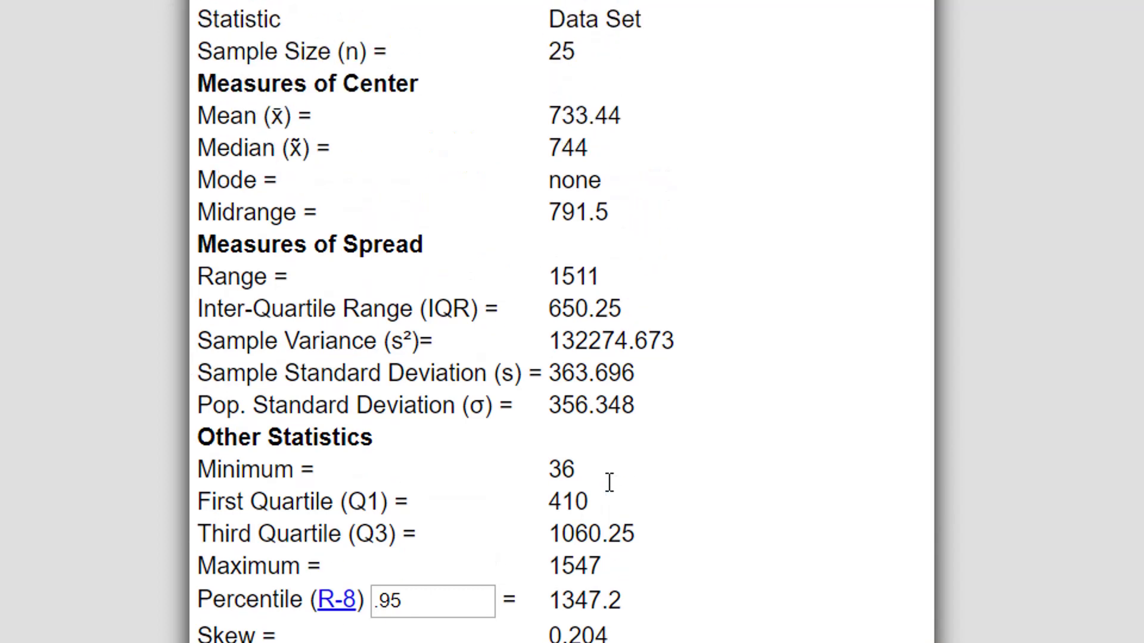
scroll(610, 482, down, 8)
scroll(607, 486, up, 2)
scroll(498, 276, down, 6)
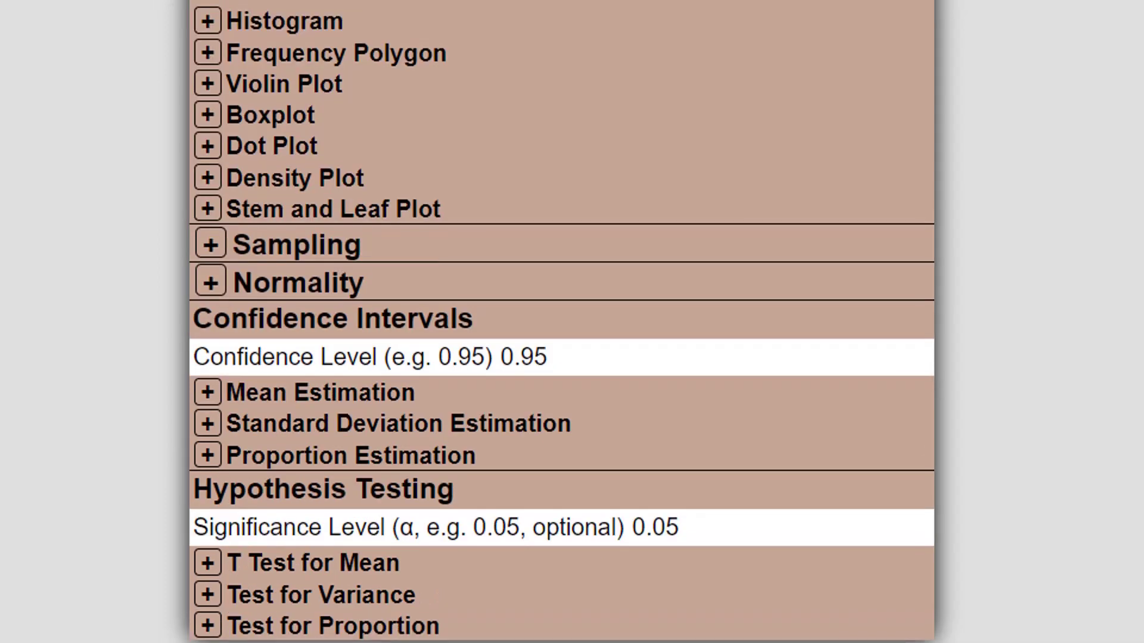
scroll(498, 276, up, 1)
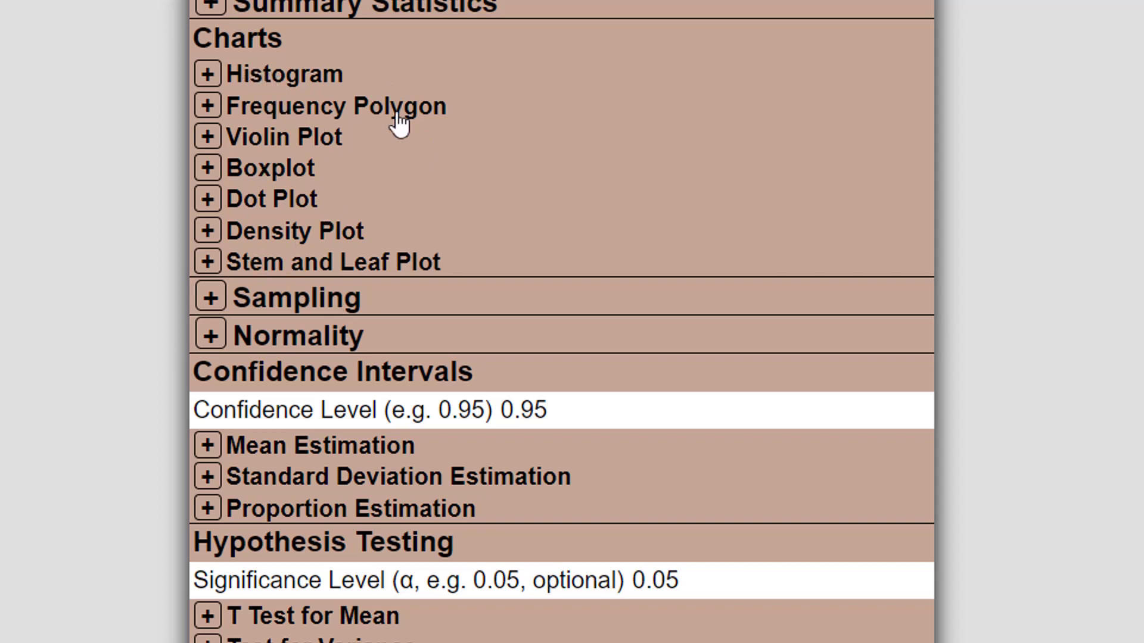
click(208, 76)
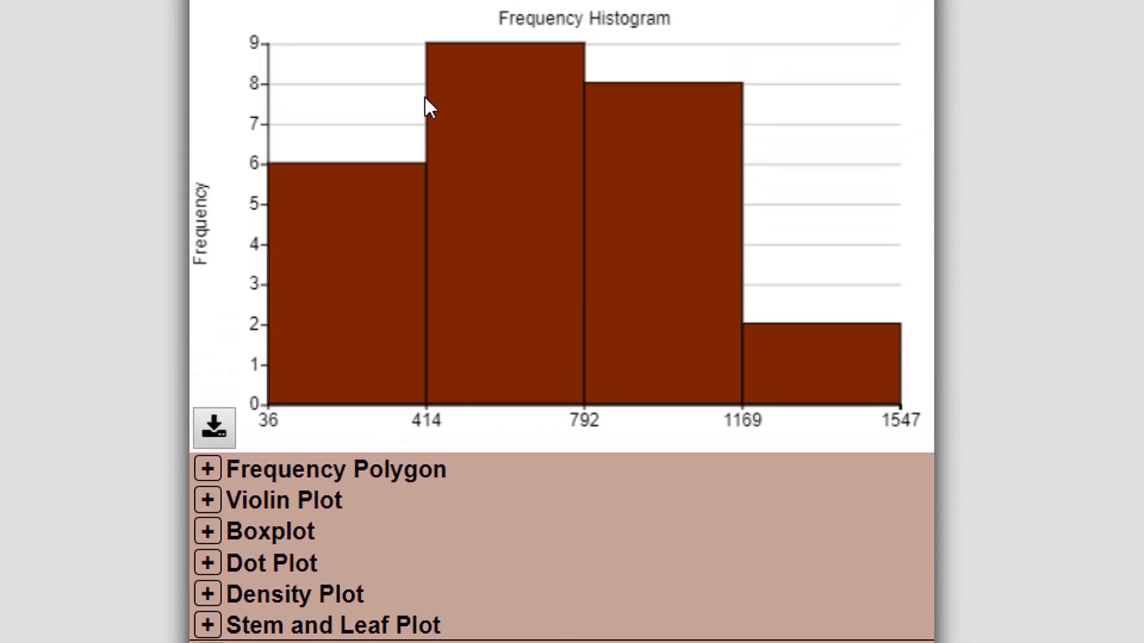
scroll(425, 97, up, 2)
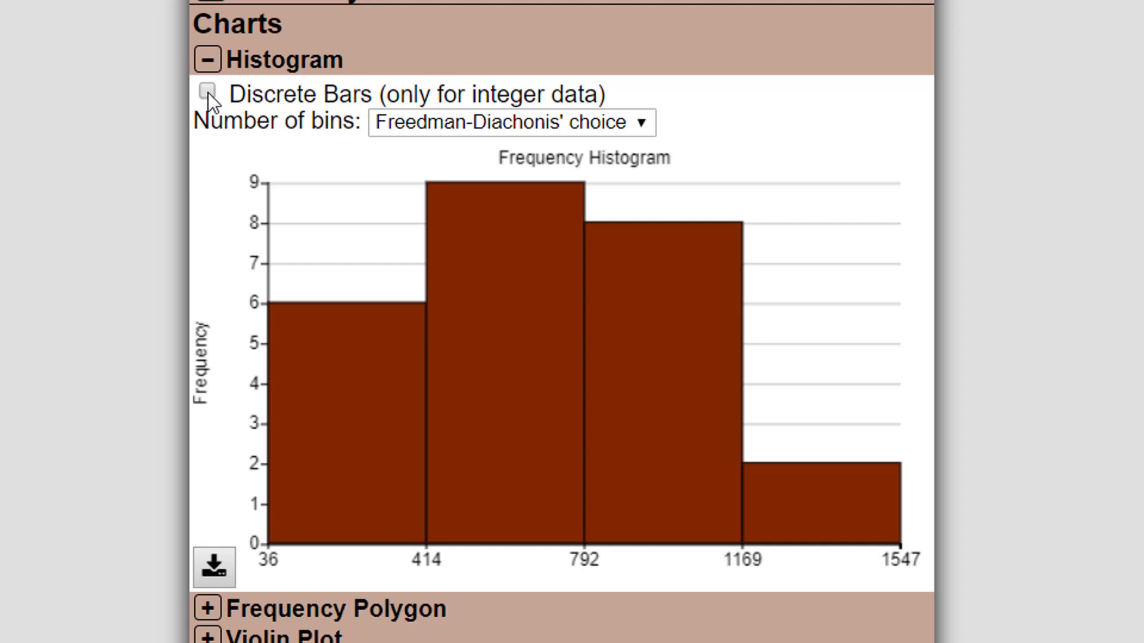
- Try discrete bars on the histogram, turn them off again and view the choices for the number of bins
click(208, 92)
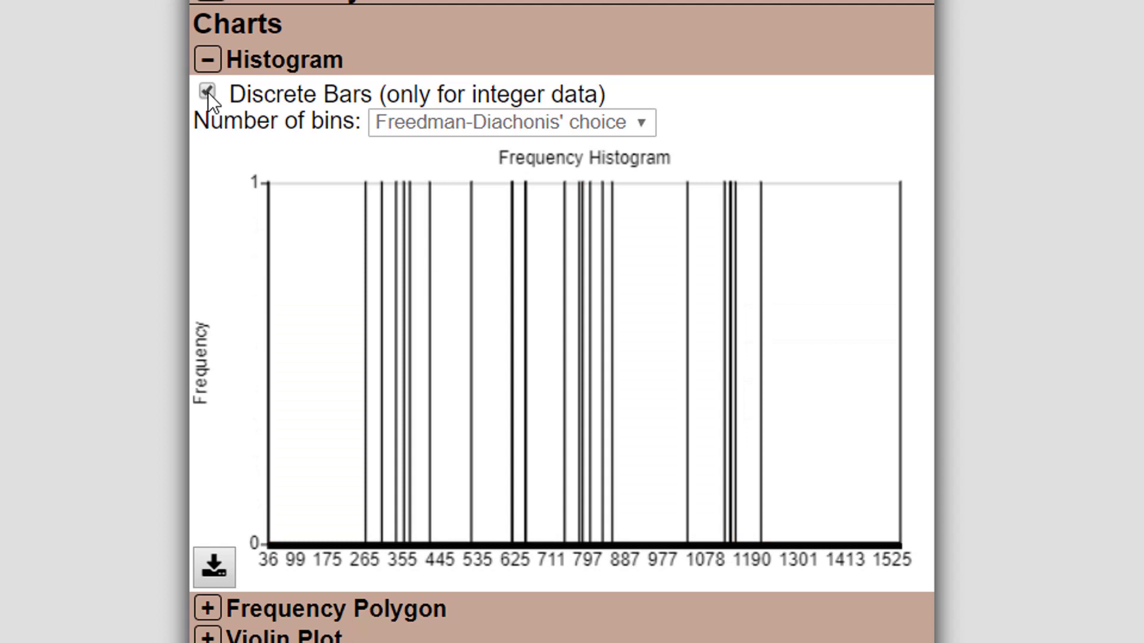
click(208, 91)
click(473, 120)
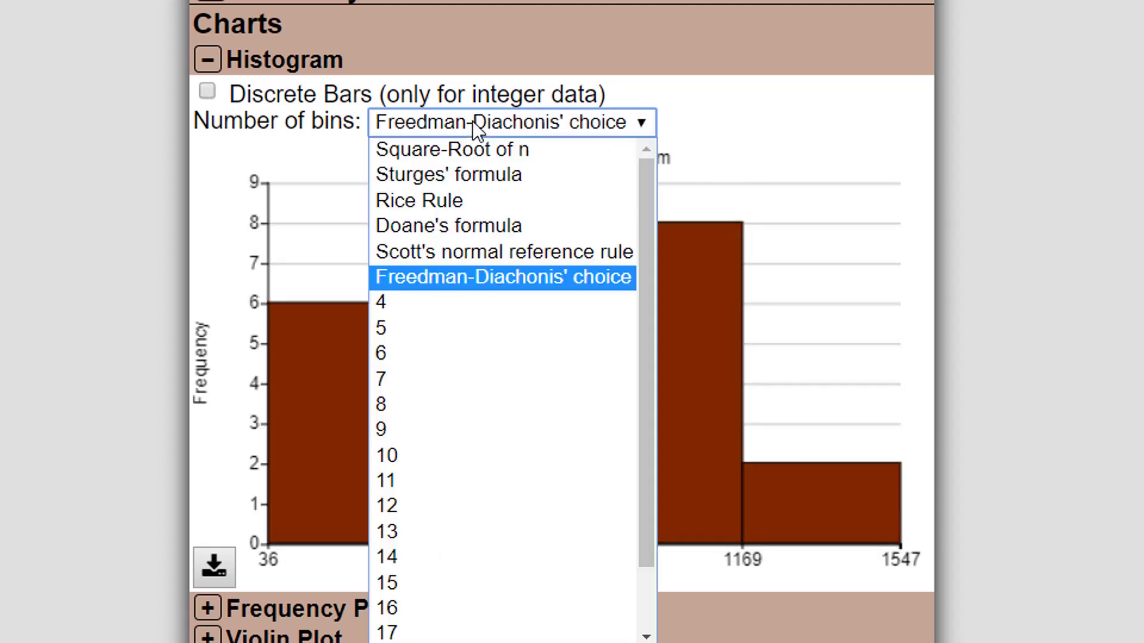
click(473, 120)
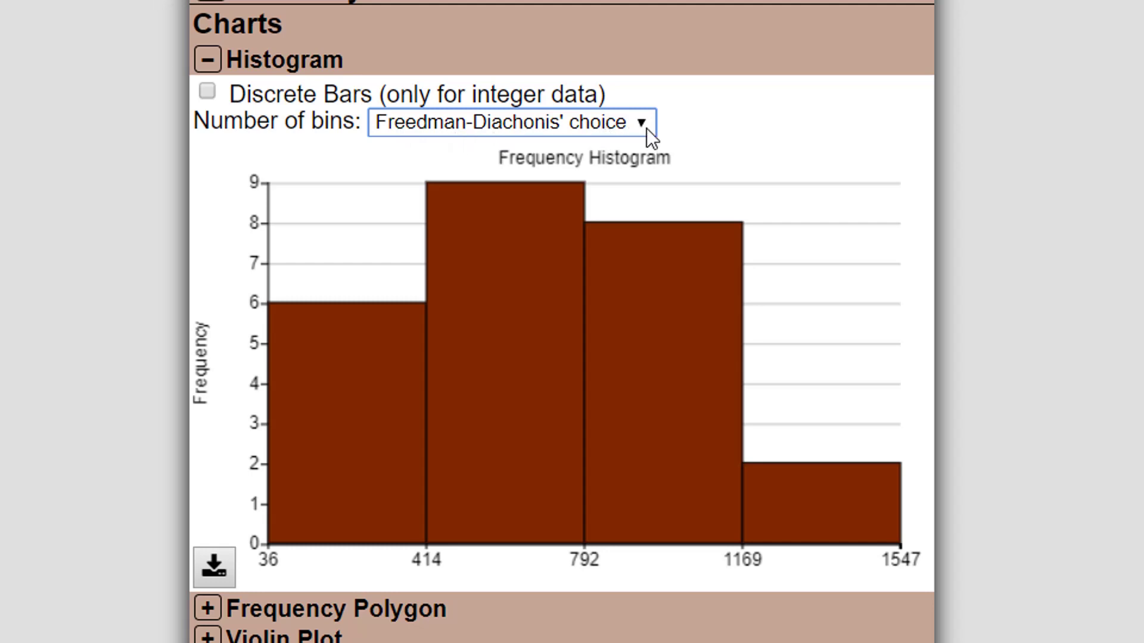
- Set the histogram's number of bins to 4 and increase it one at a time up to 15
click(577, 124)
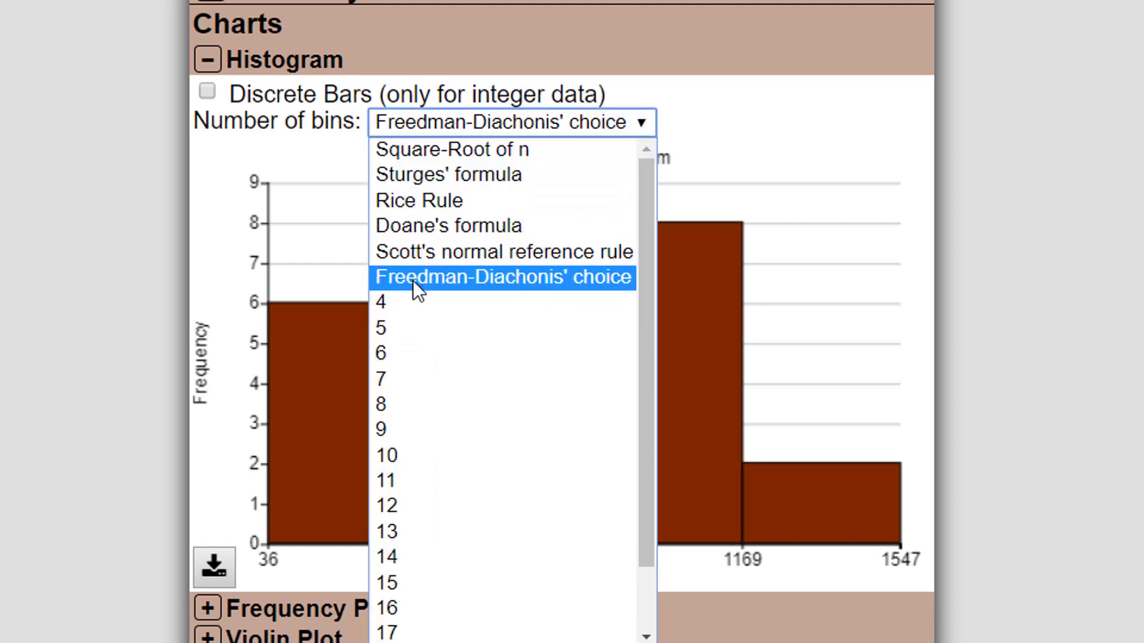
click(416, 305)
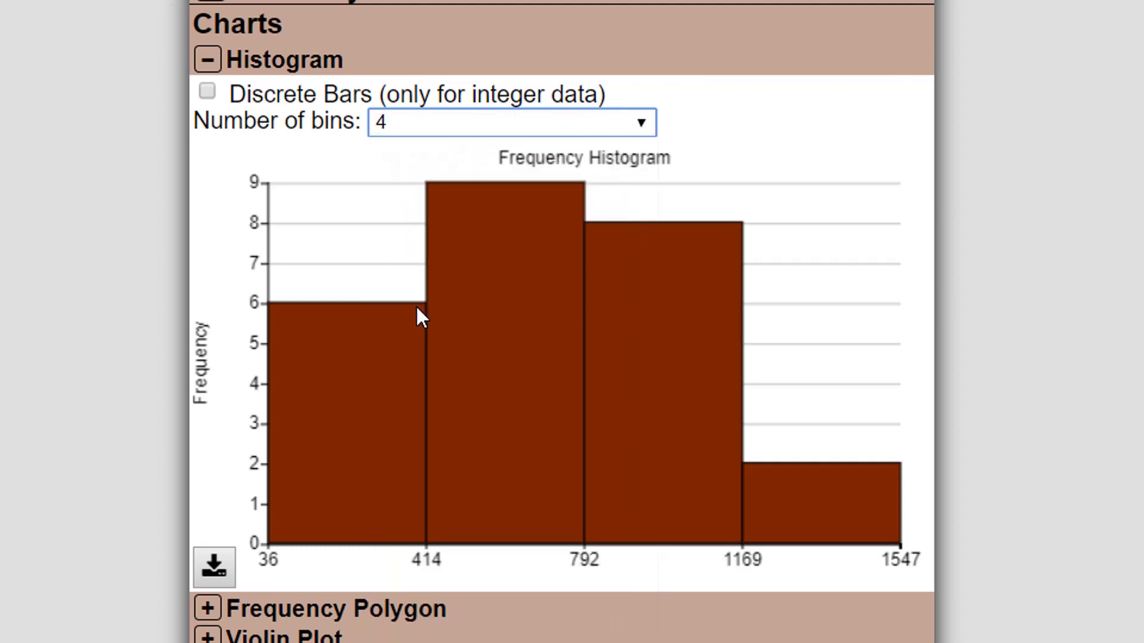
key(Down)
key(Down)
key(Down)
key(Down)
key(Down)
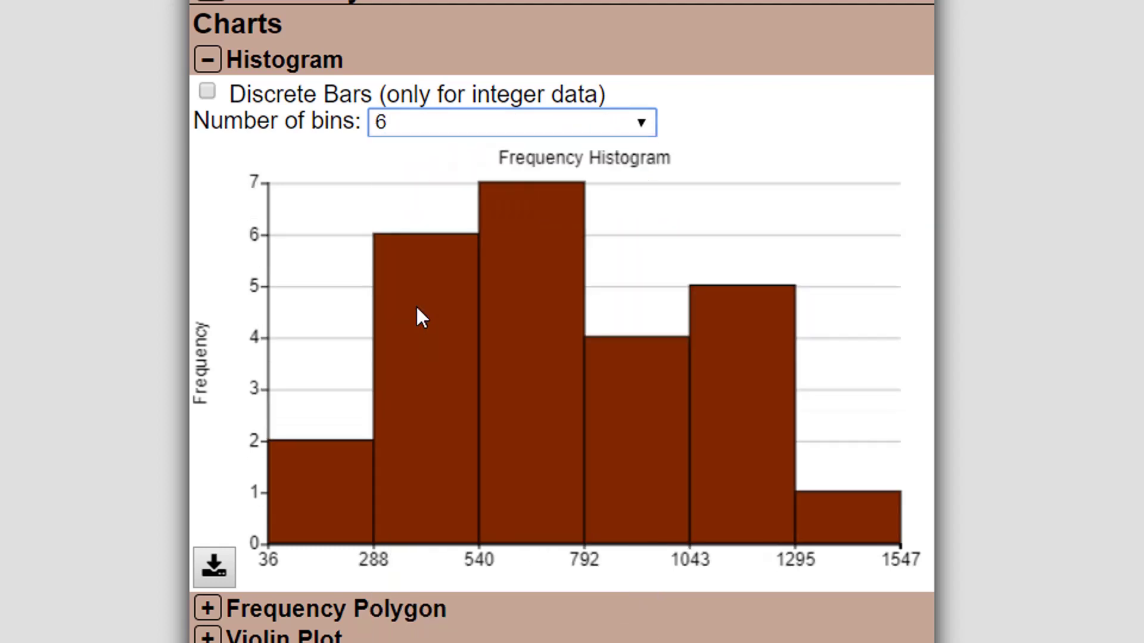
key(Down)
key(Down)
key(Down)
key(Down)
key(Down)
key(Down)
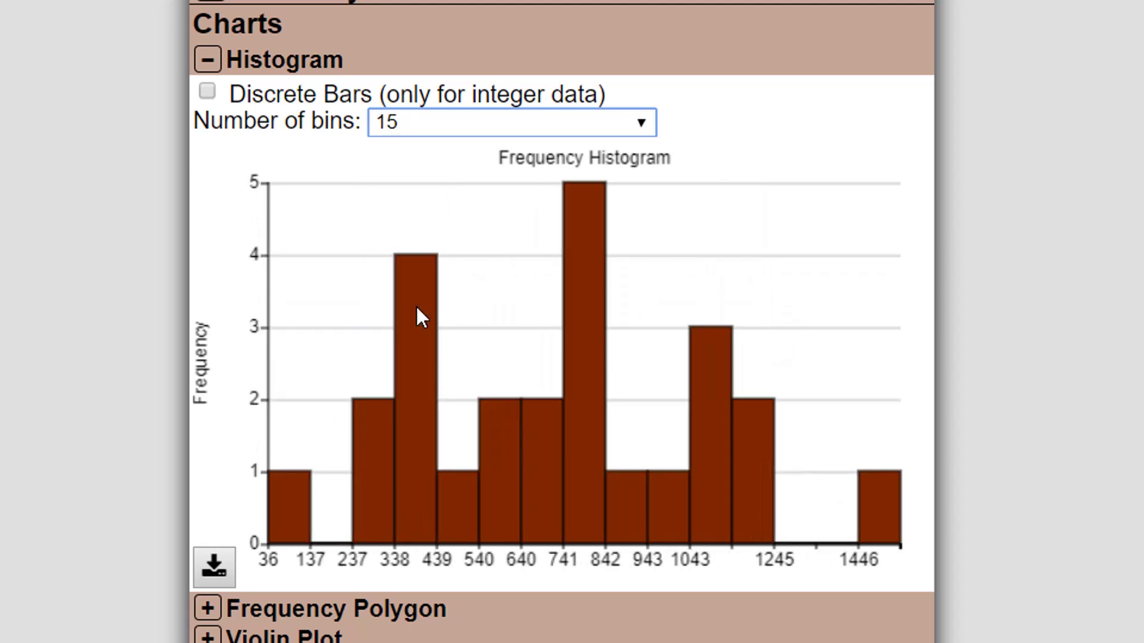
- Vary the histogram's number of bins around 15 and reduce it step by step to 4
key(Up)
key(Down)
key(Down)
key(Down)
key(Up)
key(Up)
key(Up)
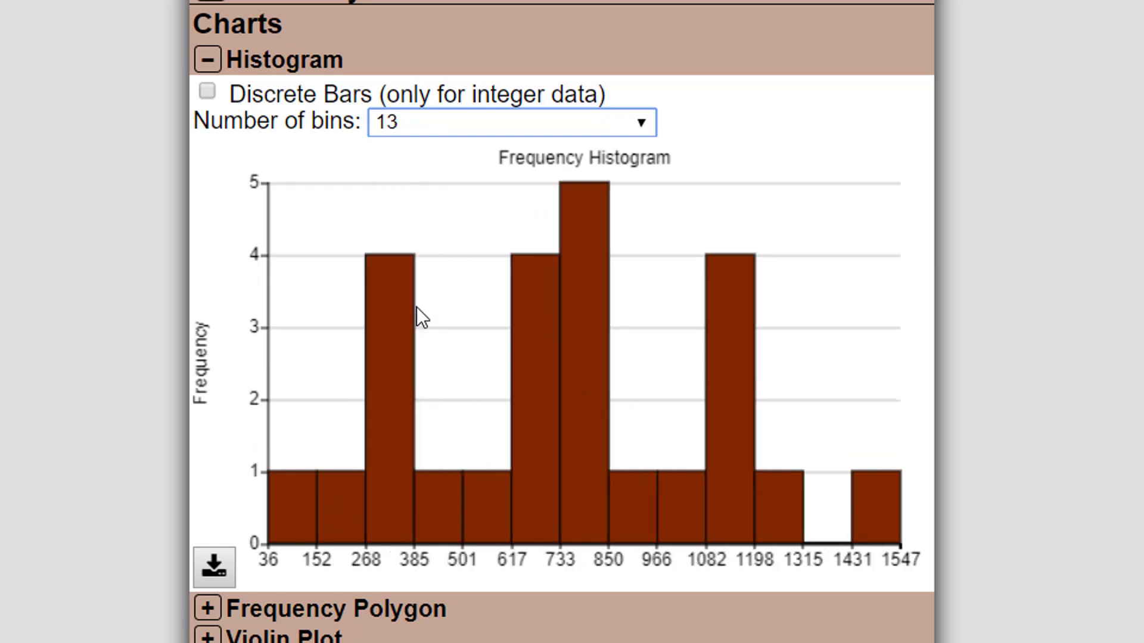
key(Up)
key(Up)
key(Up)
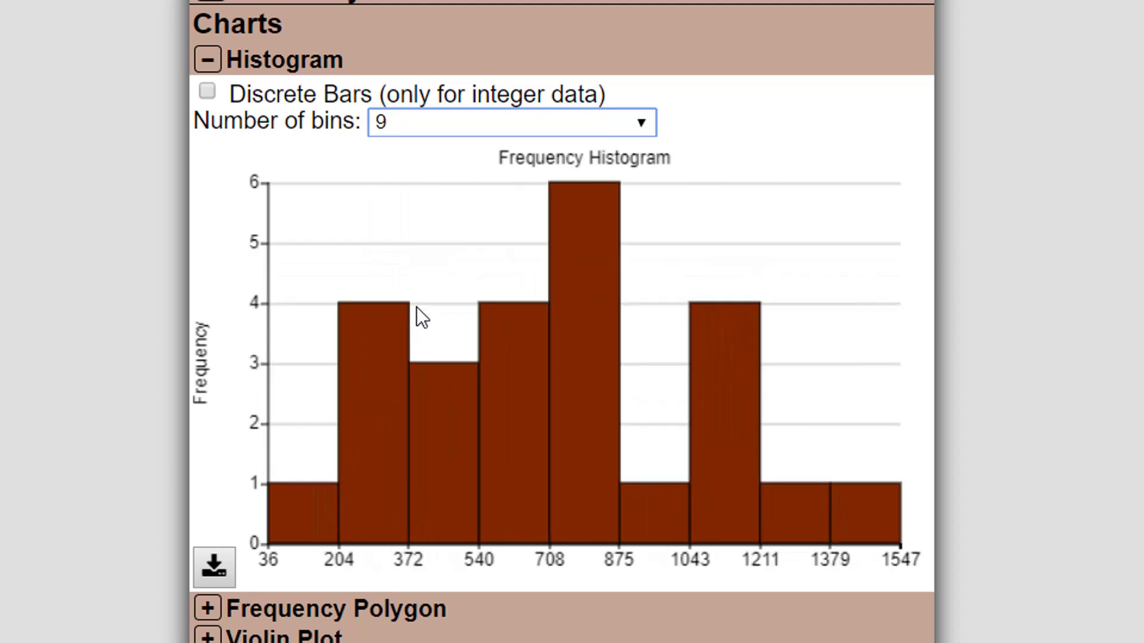
key(Up)
key(Up)
key(Up)
key(Up)
key(Up)
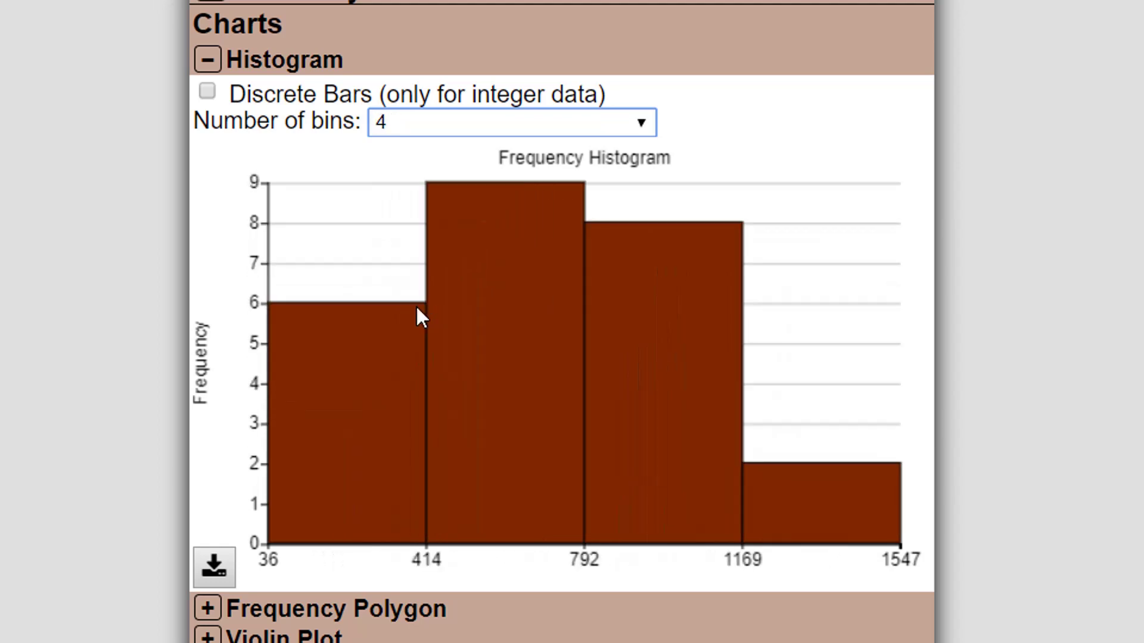
- Increase the histogram's number of bins one at a time from 4 up to 20
key(Down)
key(Down)
key(Down)
key(Down)
key(Down)
key(Down)
key(Down)
key(Down)
key(Down)
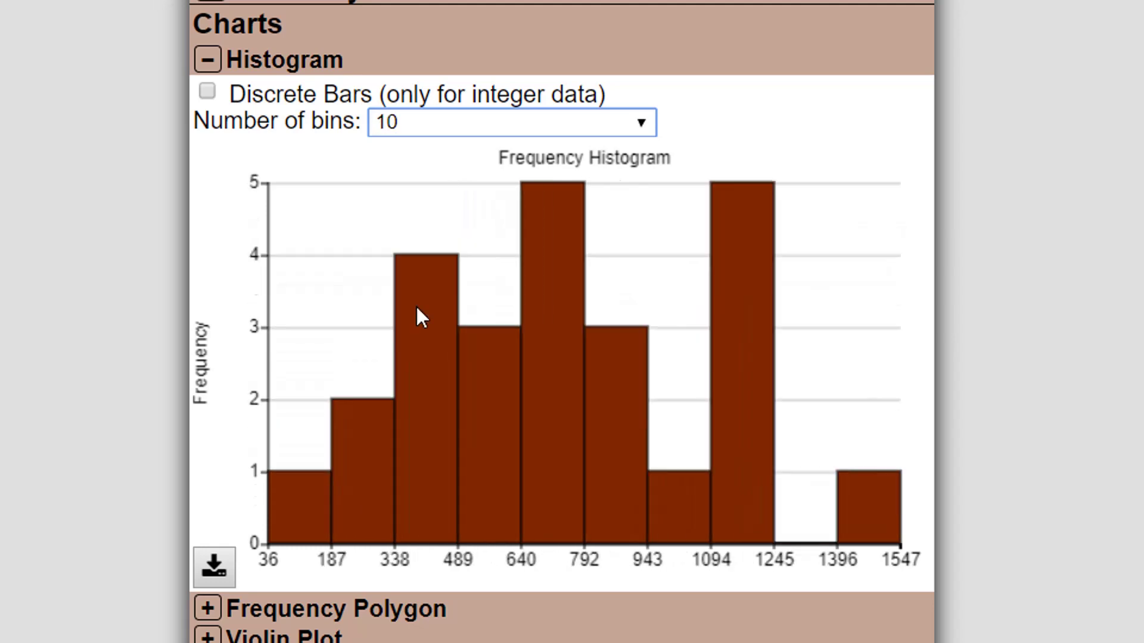
key(Down)
key(Down)
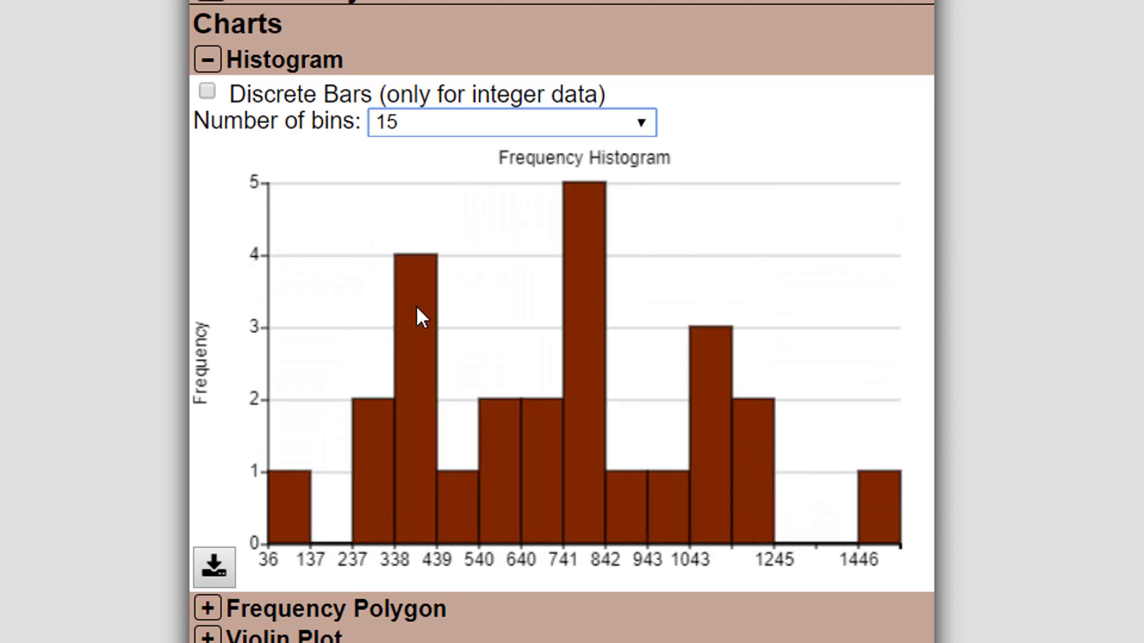
key(Down)
key(Down)
key(Down)
key(Down)
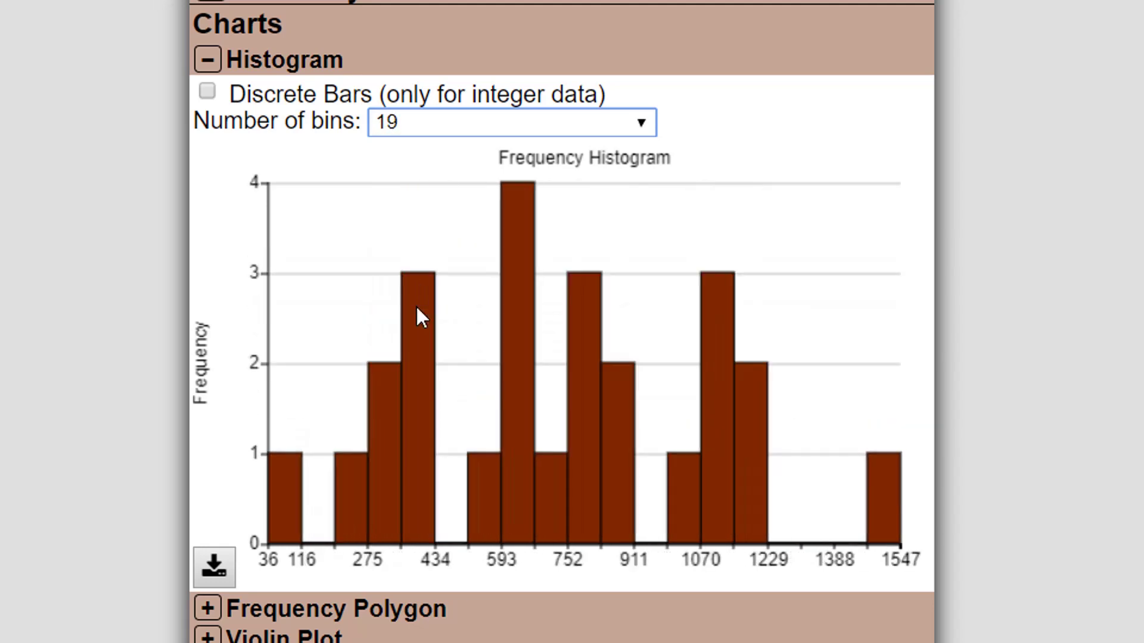
key(Down)
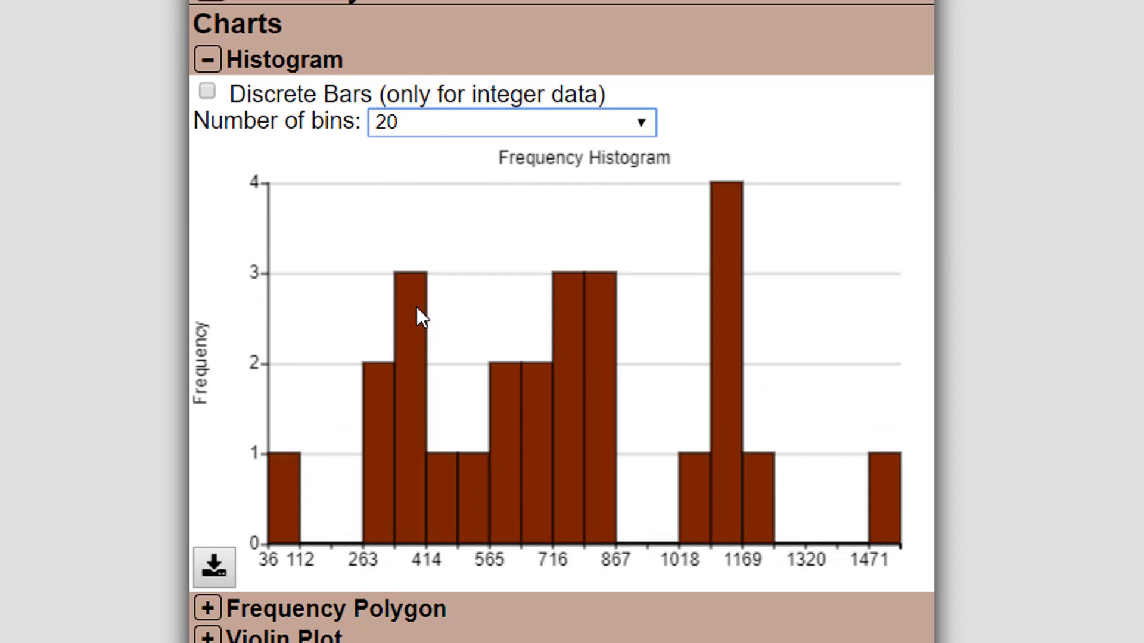
- Decrease the histogram's number of bins one at a time to 6
key(Up)
key(Up)
key(Up)
key(Up)
key(Up)
key(Up)
key(Up)
key(Up)
key(Up)
key(Up)
key(Up)
key(Up)
key(Up)
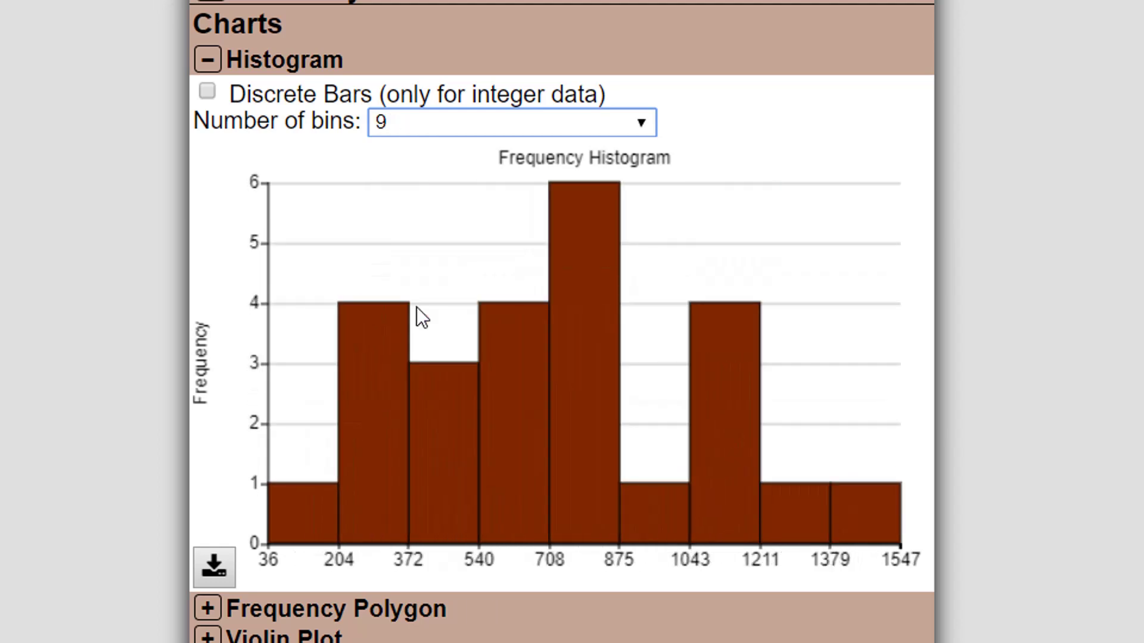
key(Up)
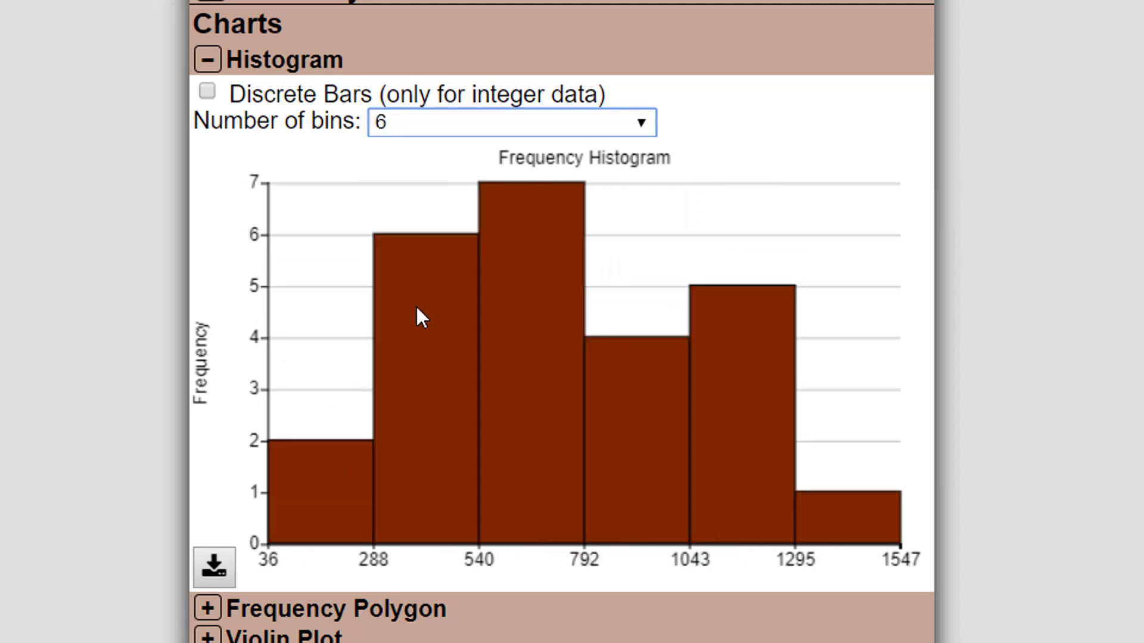
- Collapse the histogram and display the frequency polygon, switching its cumulative option on and off
click(208, 64)
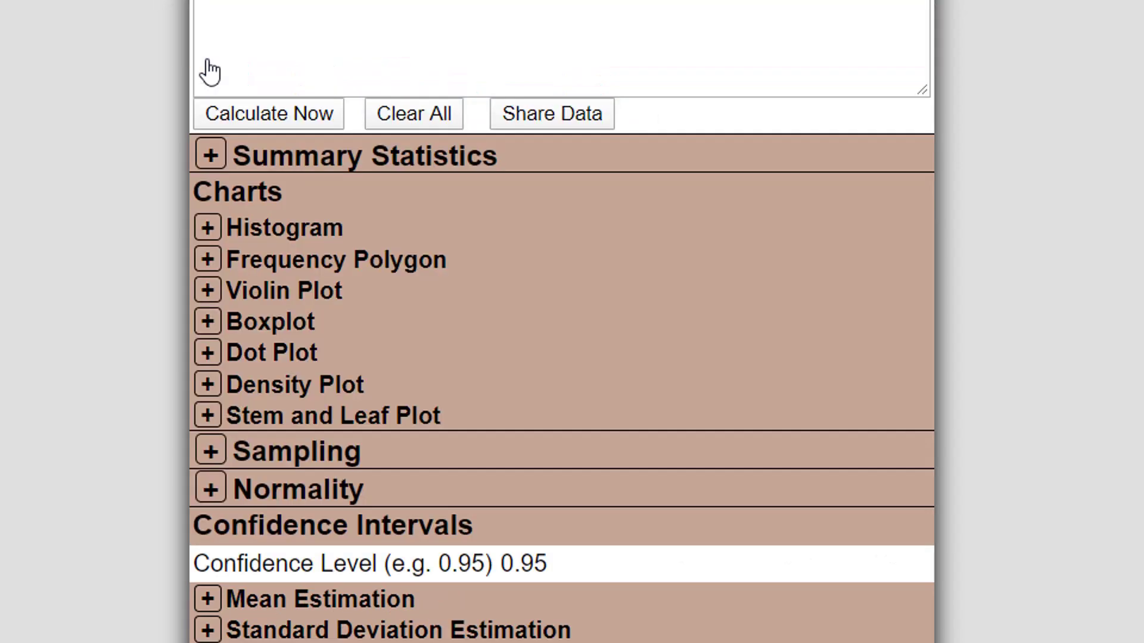
click(211, 267)
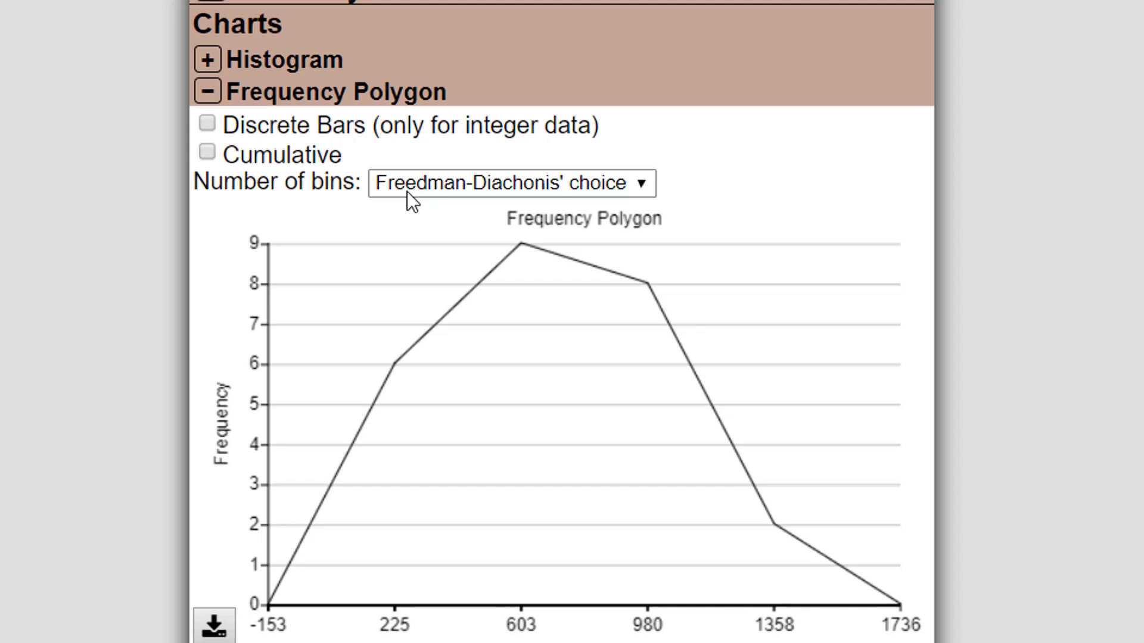
click(208, 156)
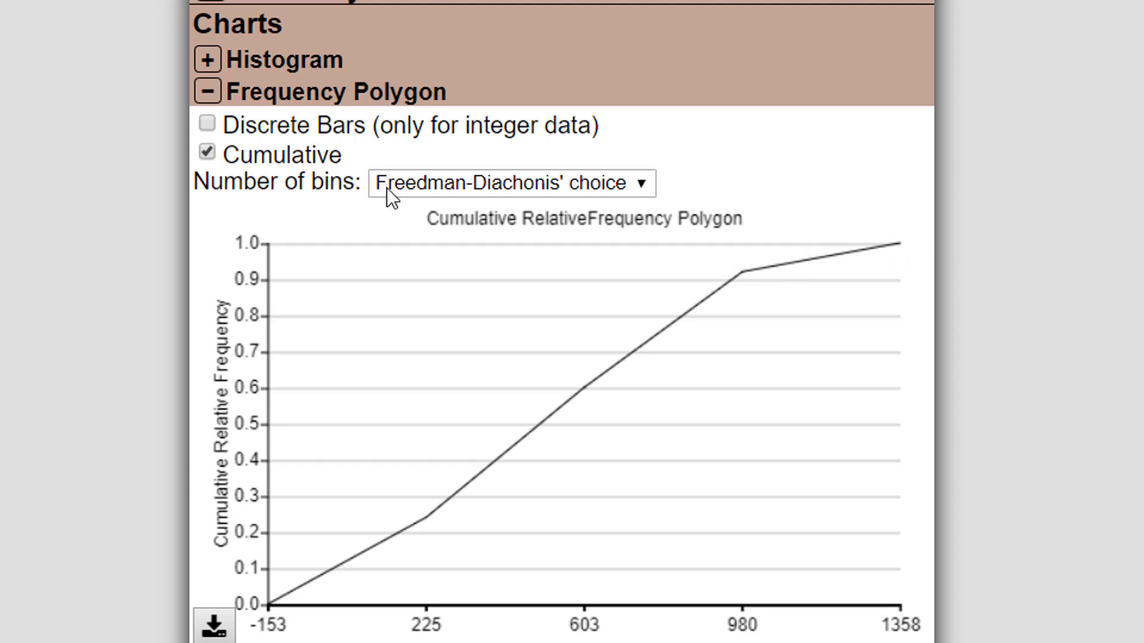
click(209, 155)
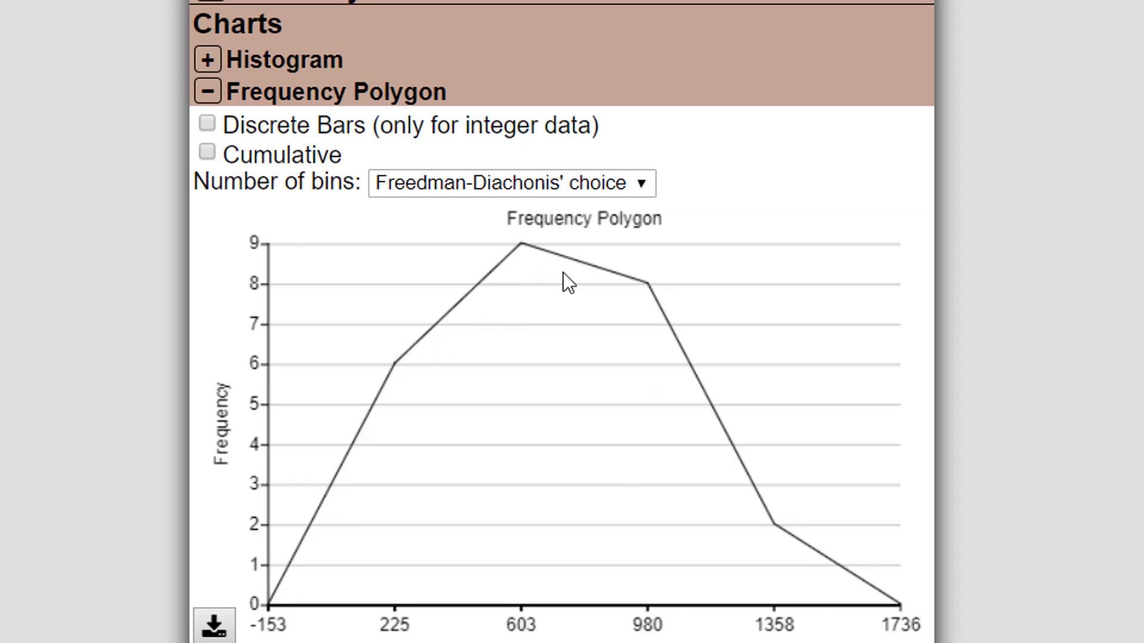
- Briefly redisplay the histogram for comparison and view the frequency polygon's choices for the number of bins
click(208, 59)
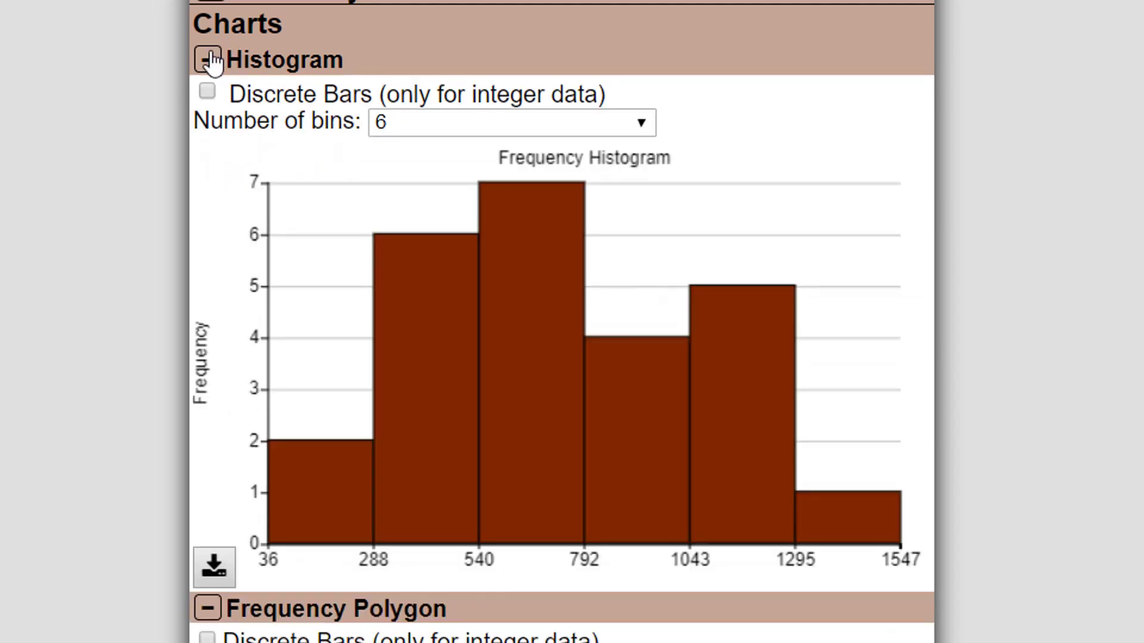
click(210, 60)
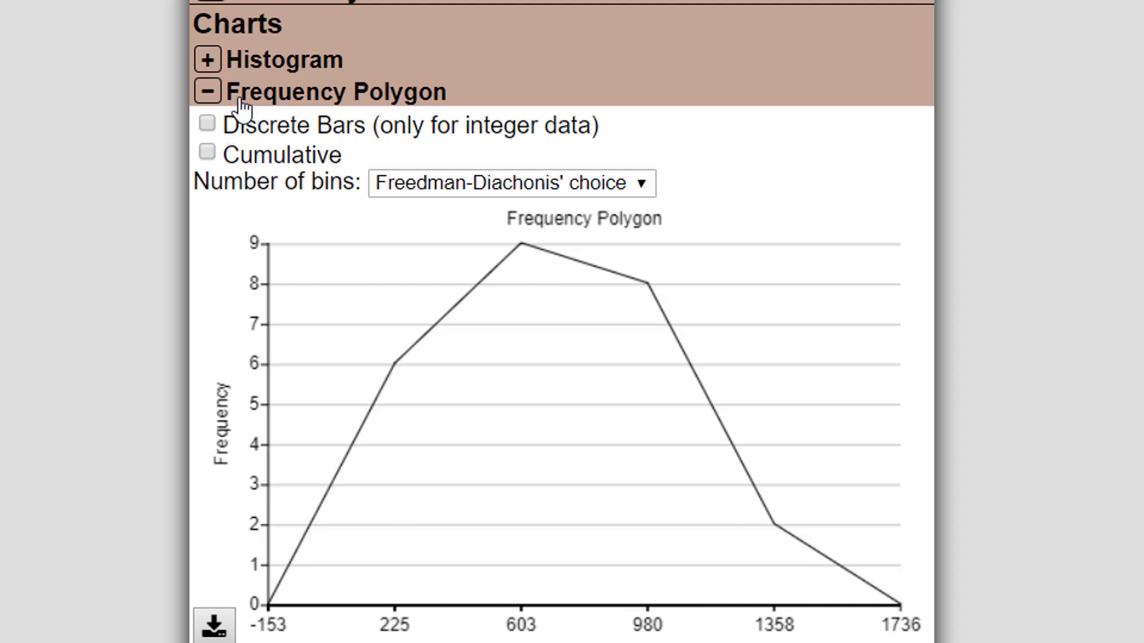
click(423, 187)
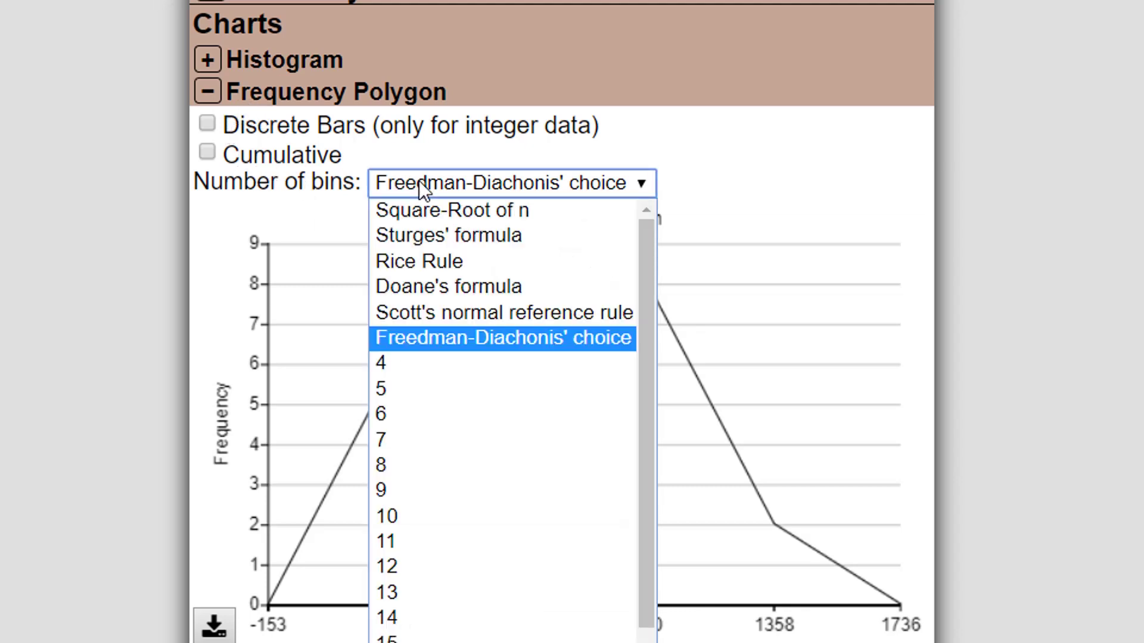
click(419, 183)
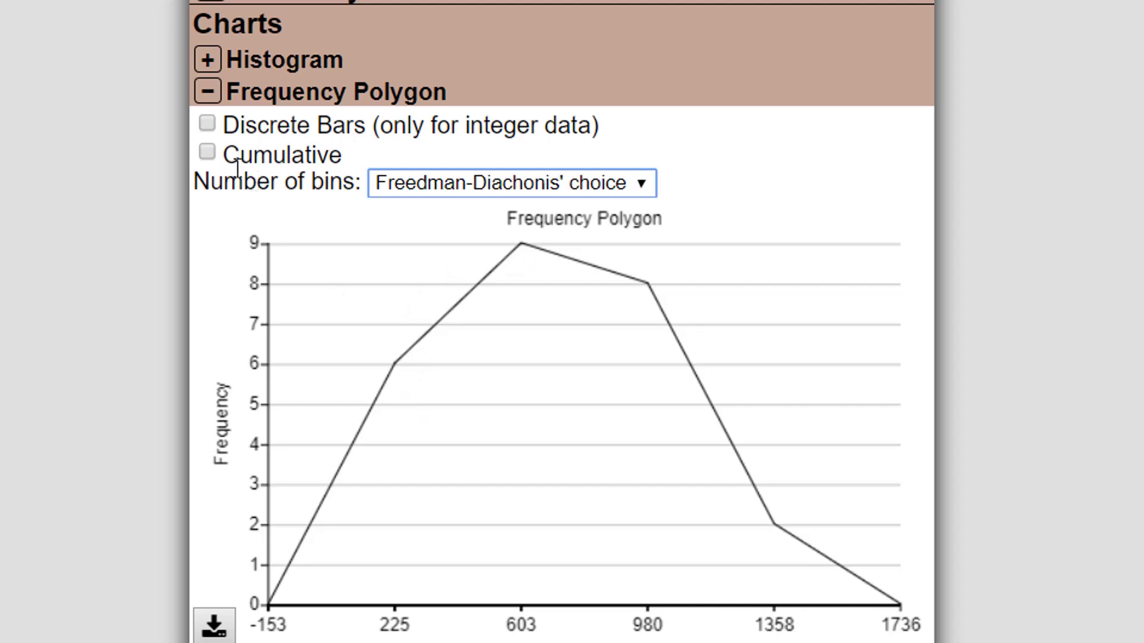
- Switch the frequency polygon to cumulative and back twice to compare the two versions
click(210, 159)
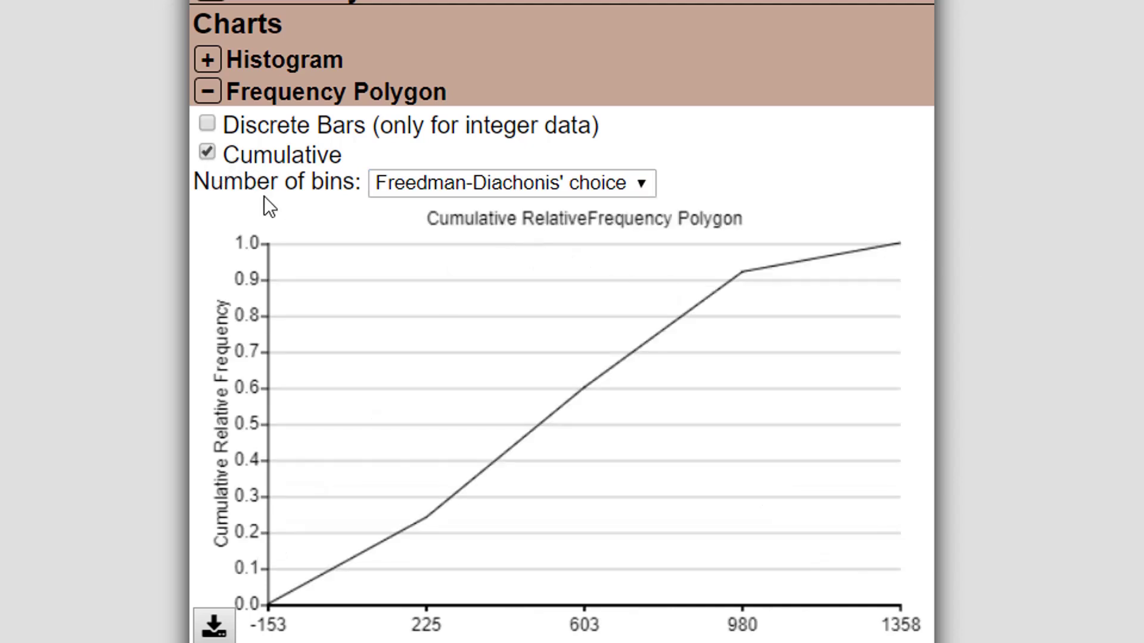
click(208, 152)
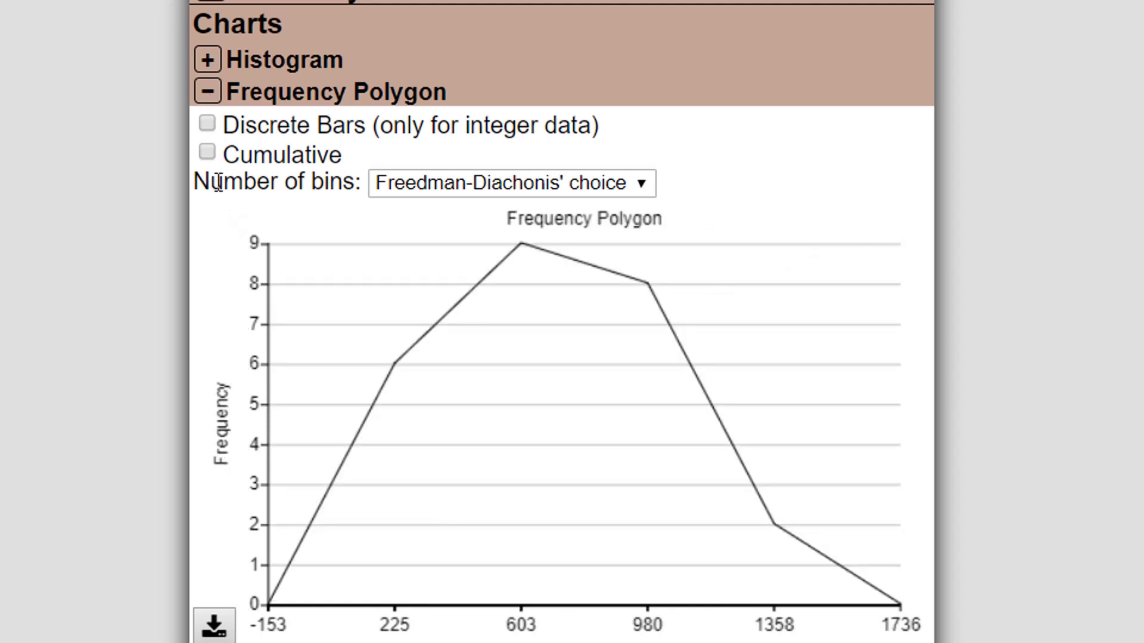
click(207, 152)
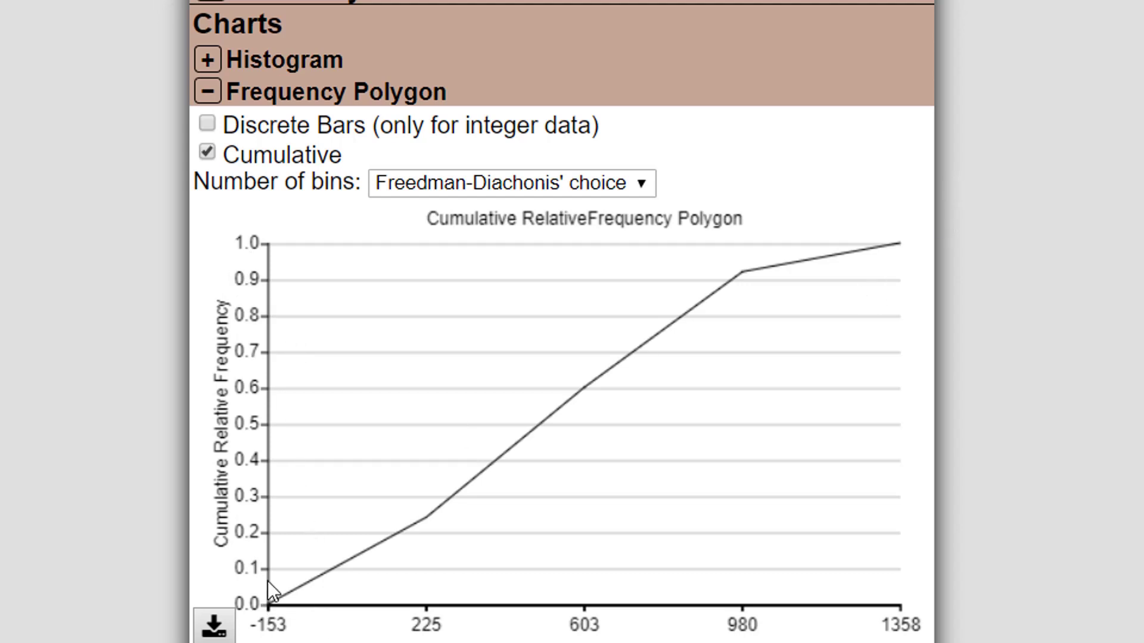
click(209, 156)
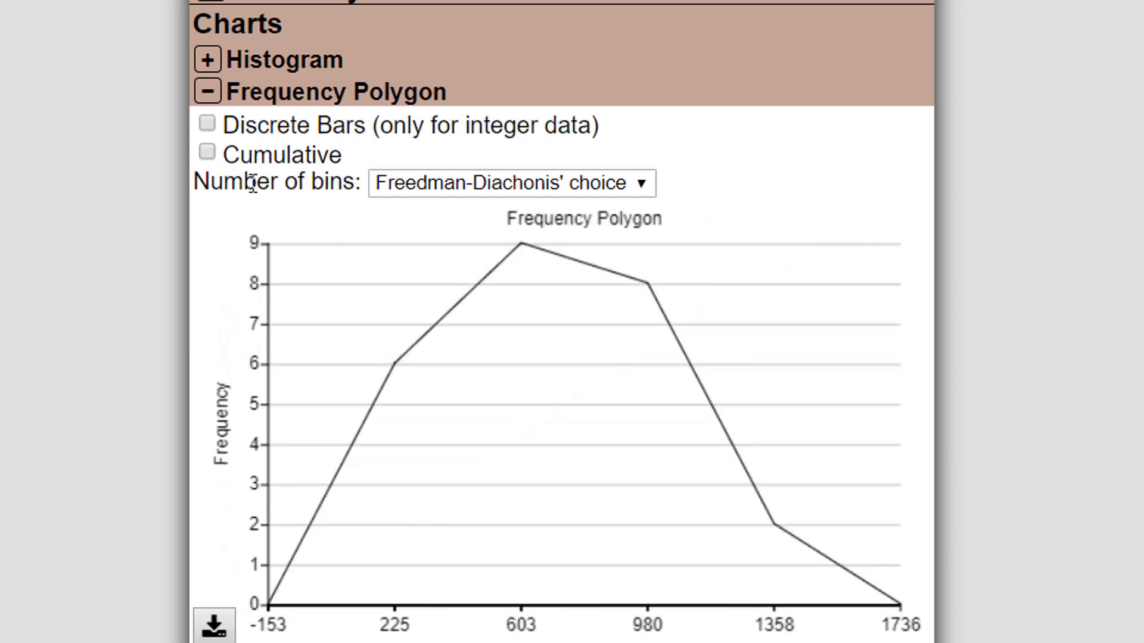
- Collapse the frequency polygon, display the boxplot of the data set and collapse it again
click(216, 94)
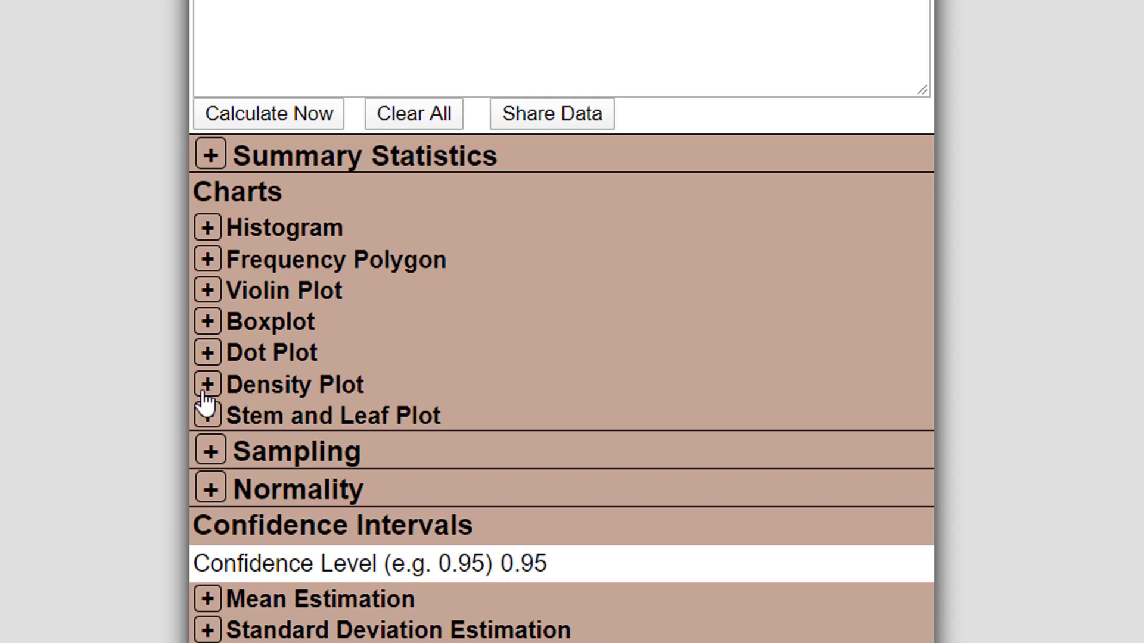
click(209, 321)
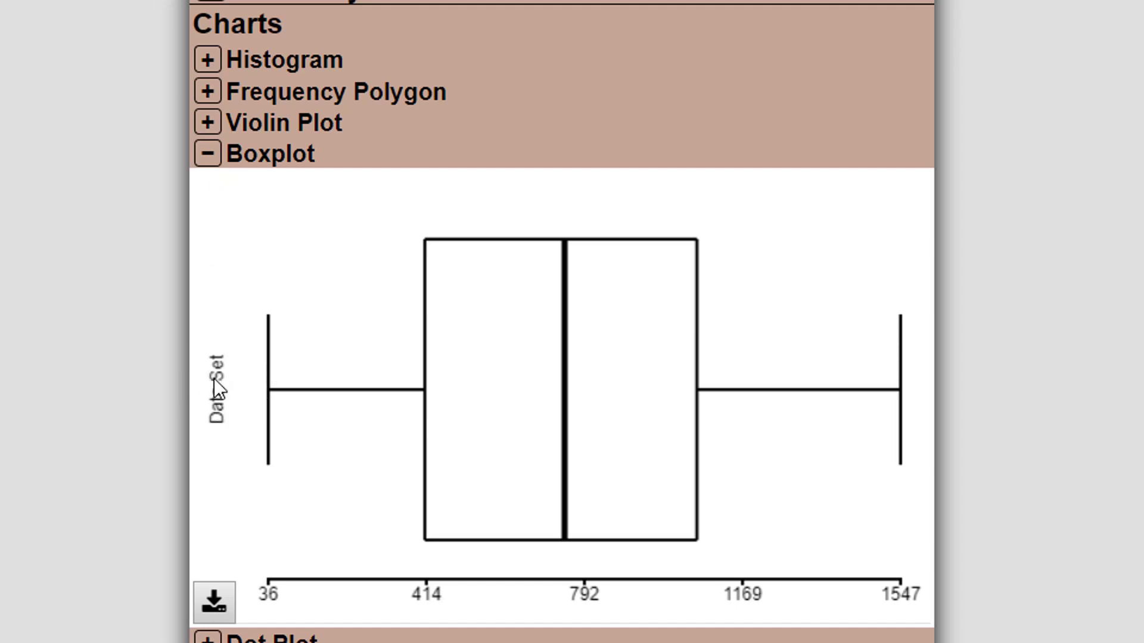
click(208, 156)
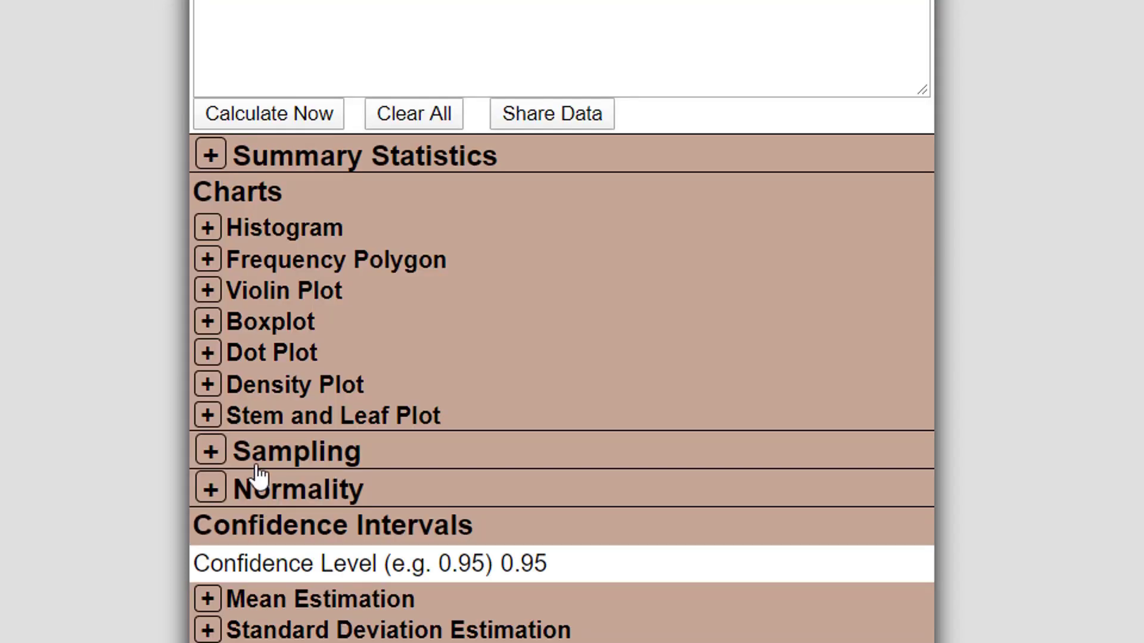
- Display the dot plot, compare its neat and by row styles, and collapse it with neat selected
click(208, 354)
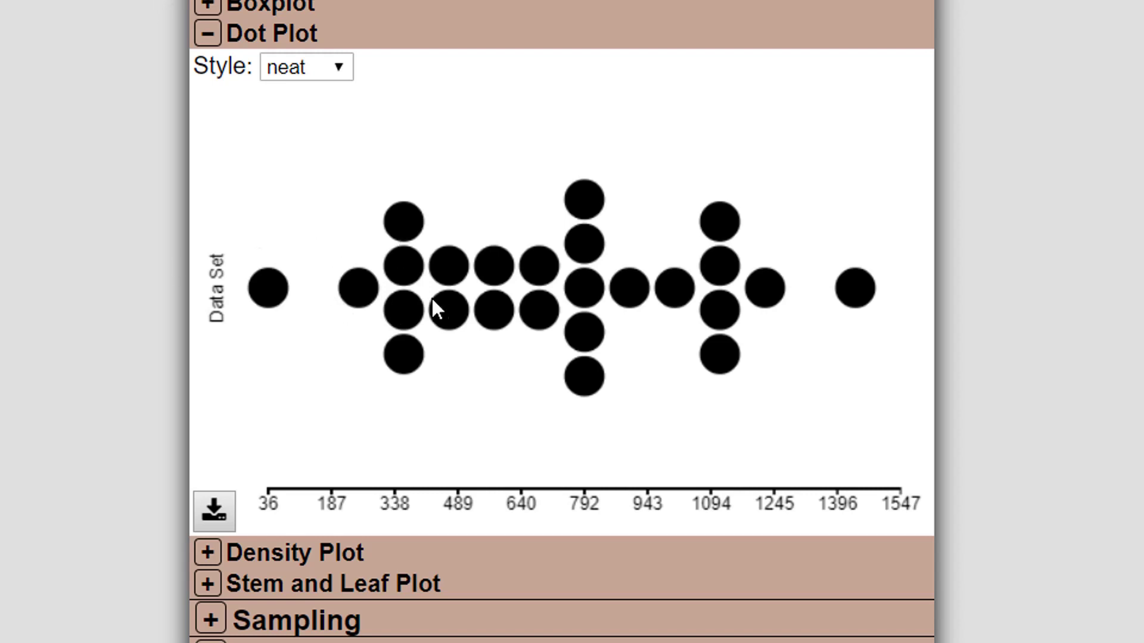
click(299, 66)
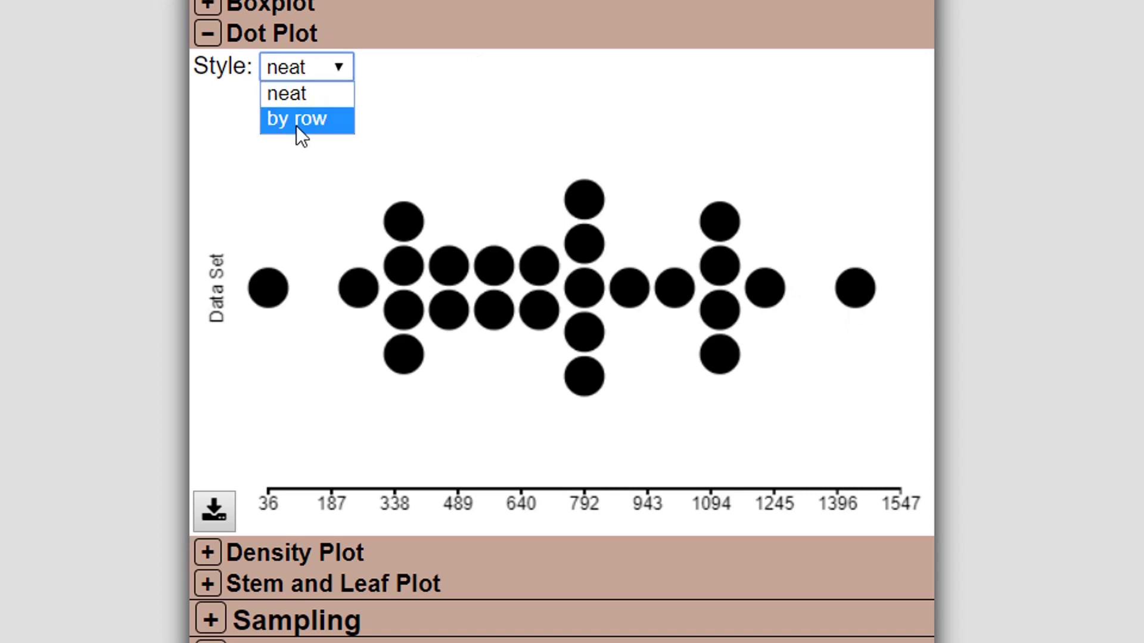
click(298, 99)
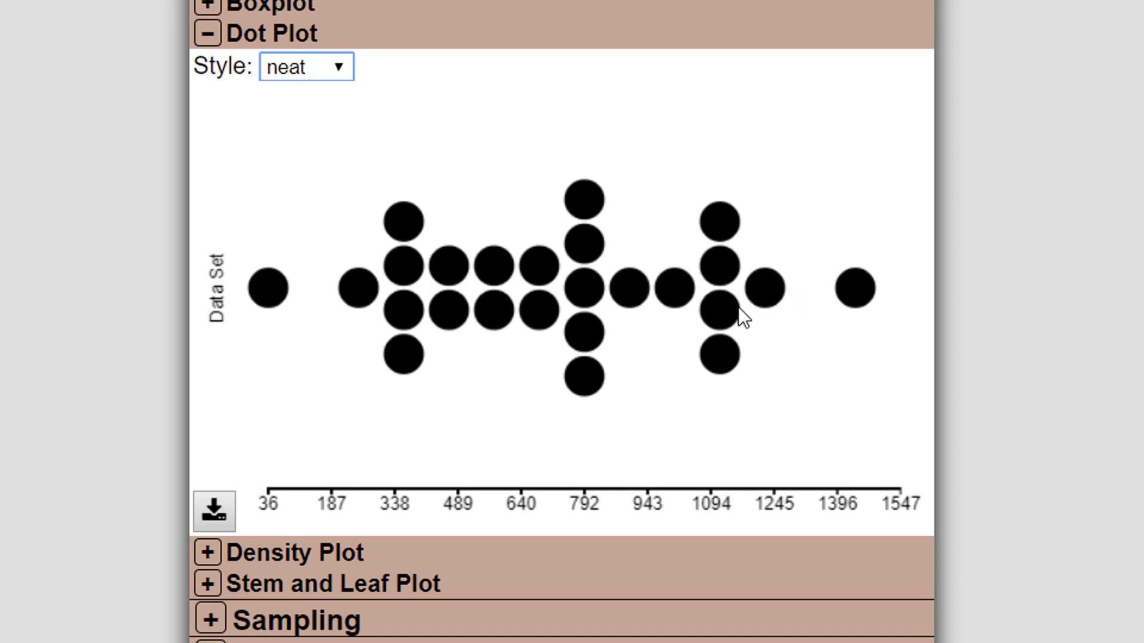
click(331, 66)
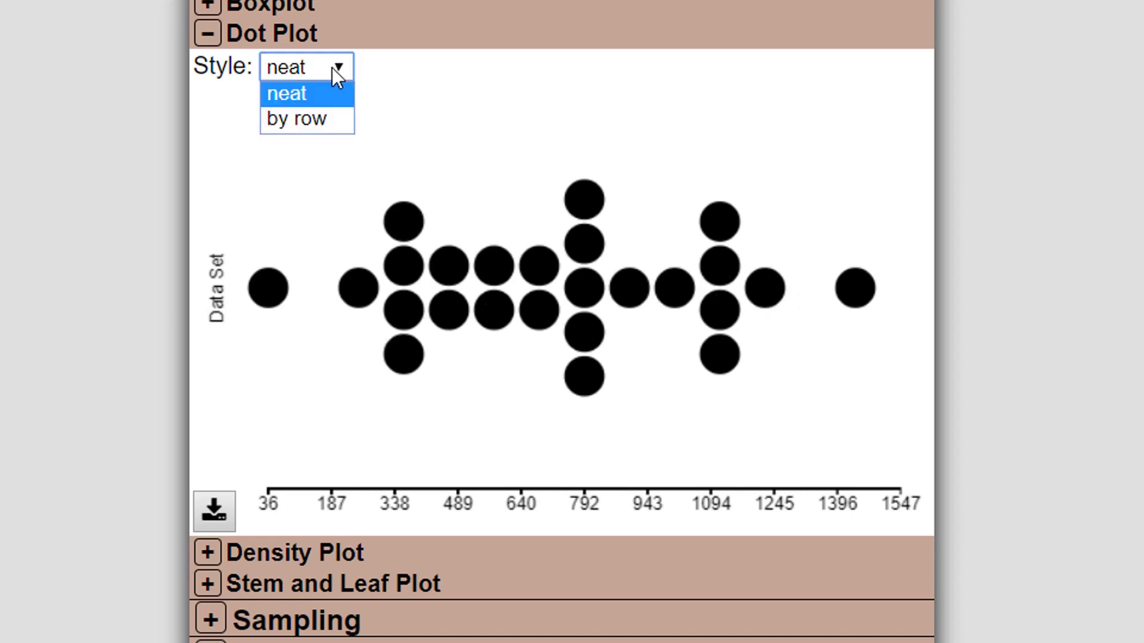
click(301, 119)
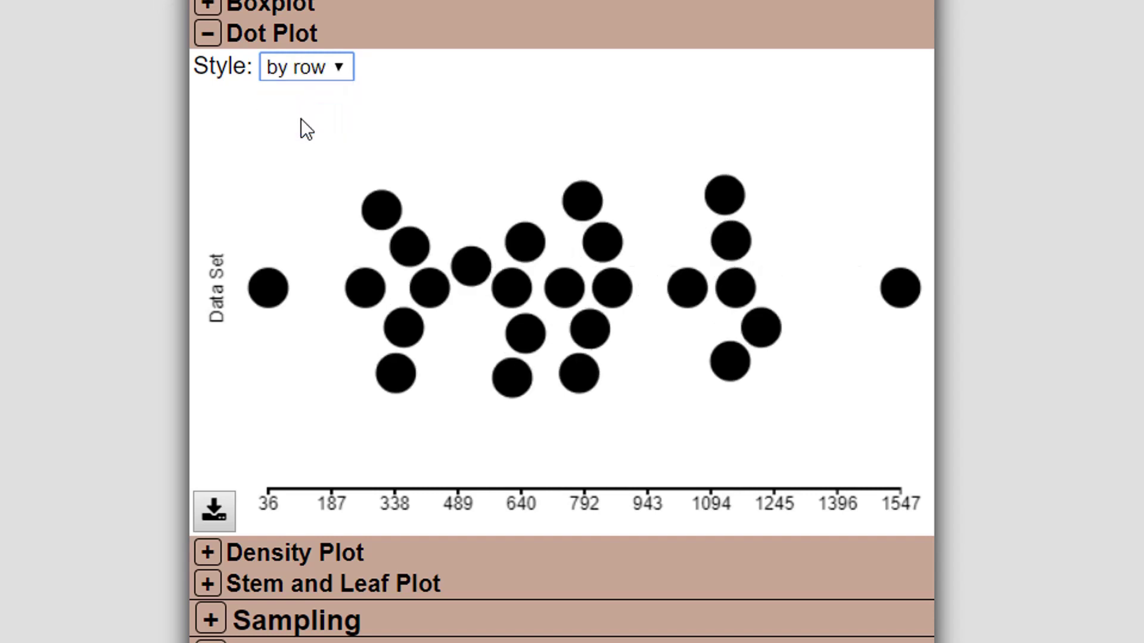
click(283, 73)
click(281, 92)
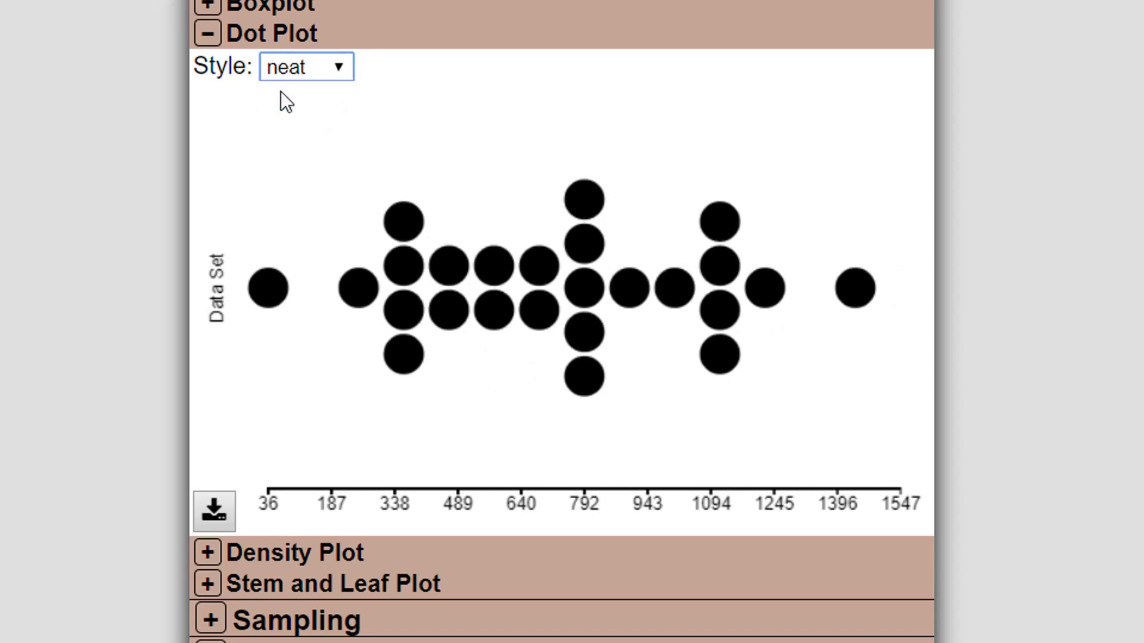
click(202, 37)
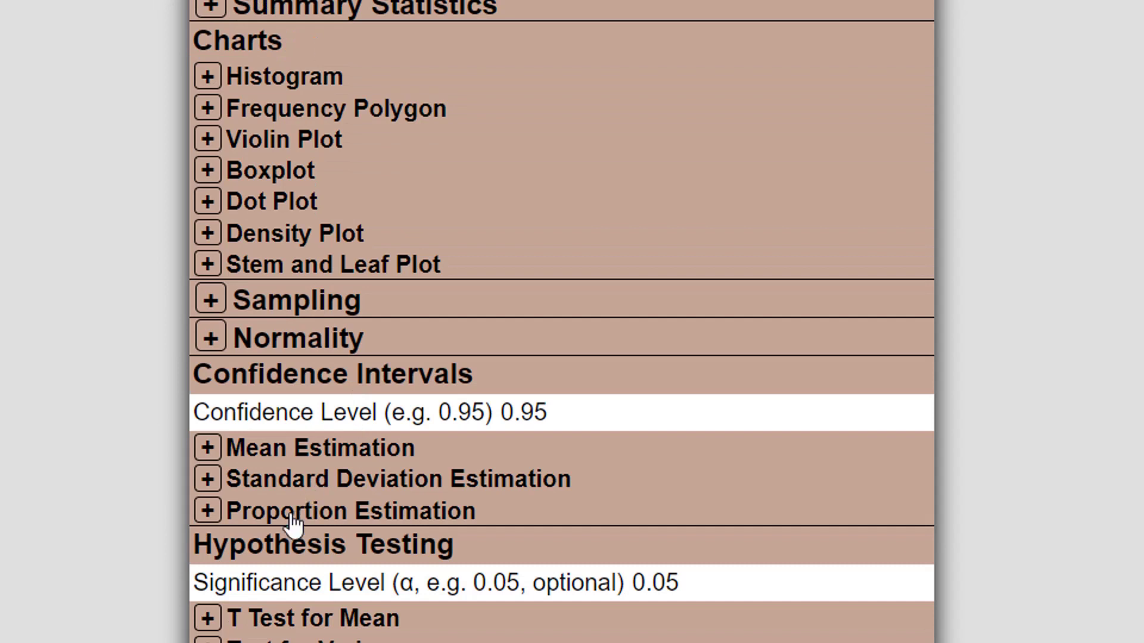
- Display the density plot with its bandwidth and kernel function options
click(248, 239)
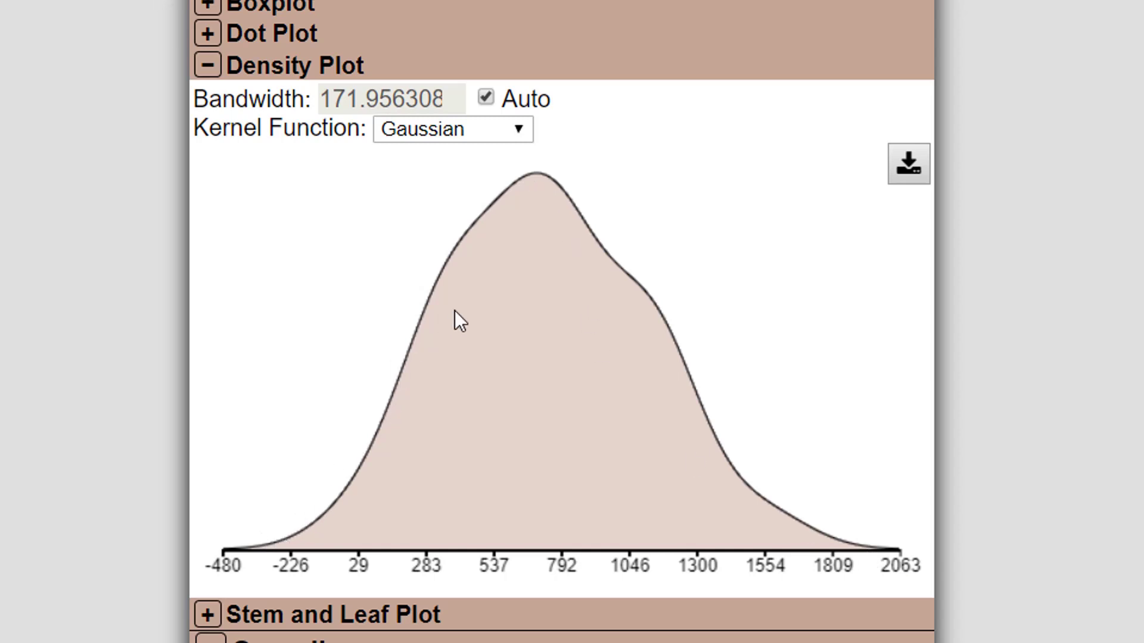
scroll(455, 310, up, 3)
scroll(455, 310, down, 3)
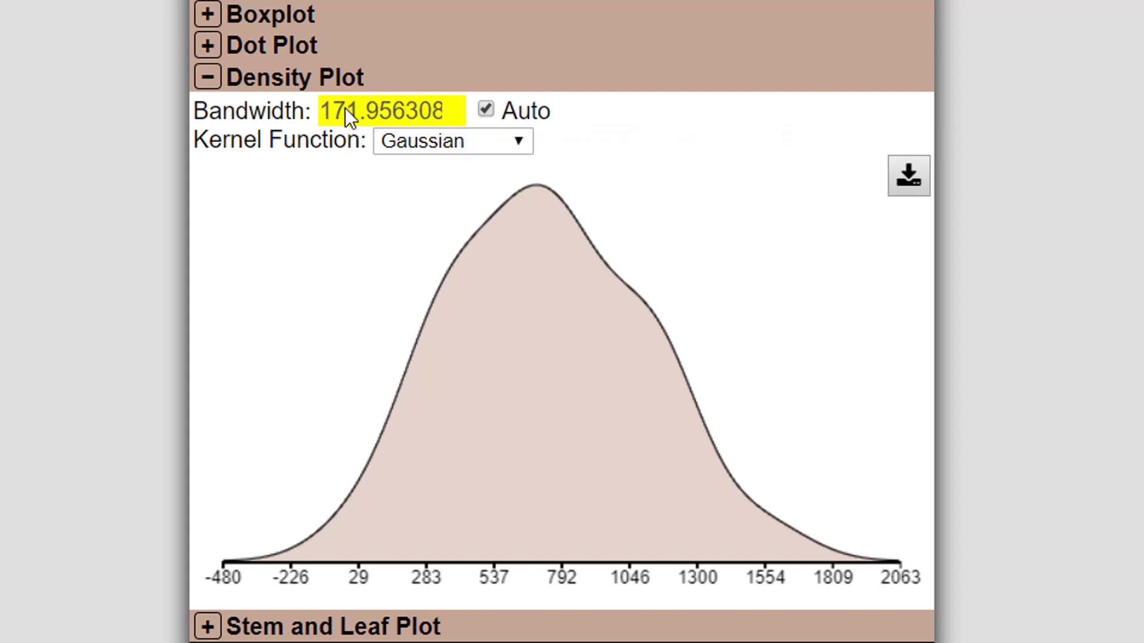
- Turn off automatic bandwidth for the density plot and lower the bandwidth to 105.77
click(486, 109)
click(402, 113)
scroll(402, 113, down, 4)
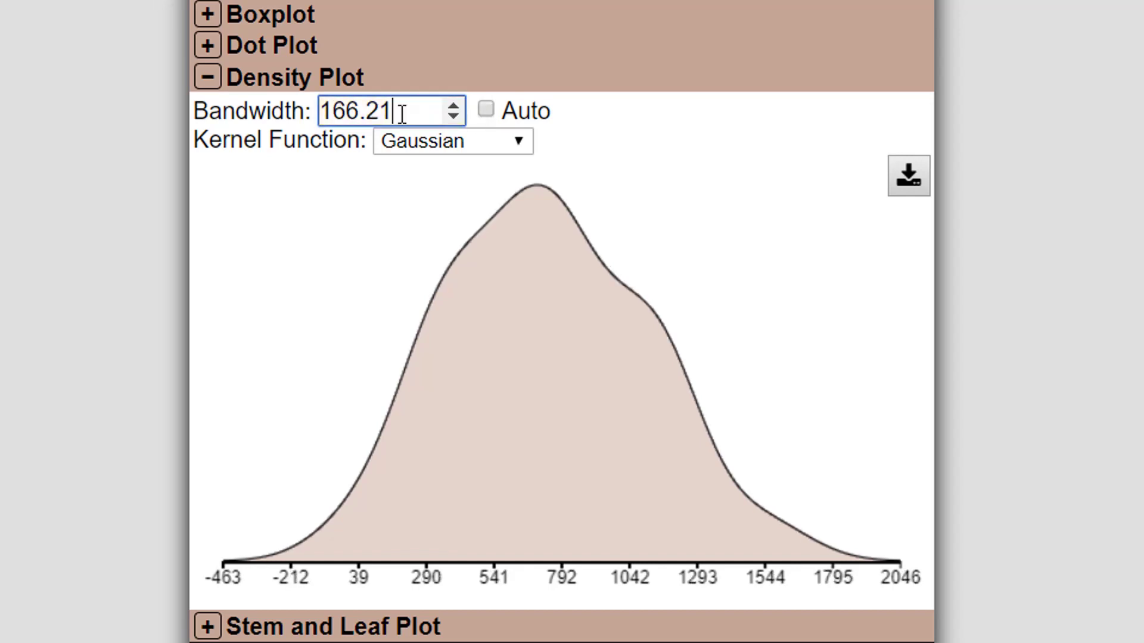
scroll(402, 113, down, 5)
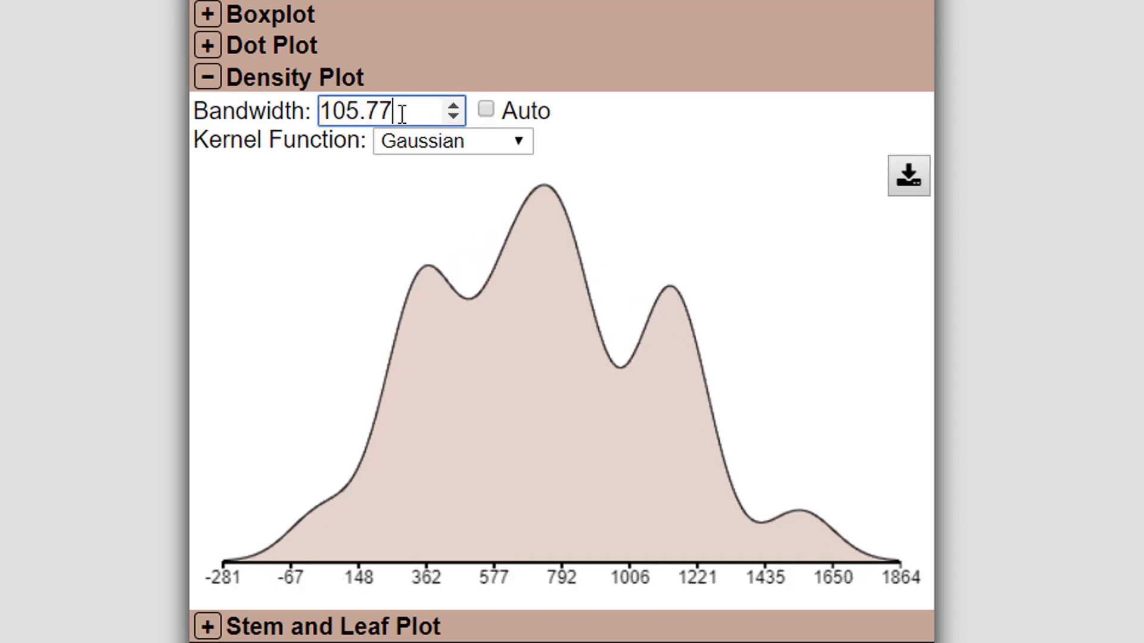
- Try different bandwidths for the density plot, lowering it to 15.11 and raising it in stages up to 377.75
scroll(402, 113, down, 2)
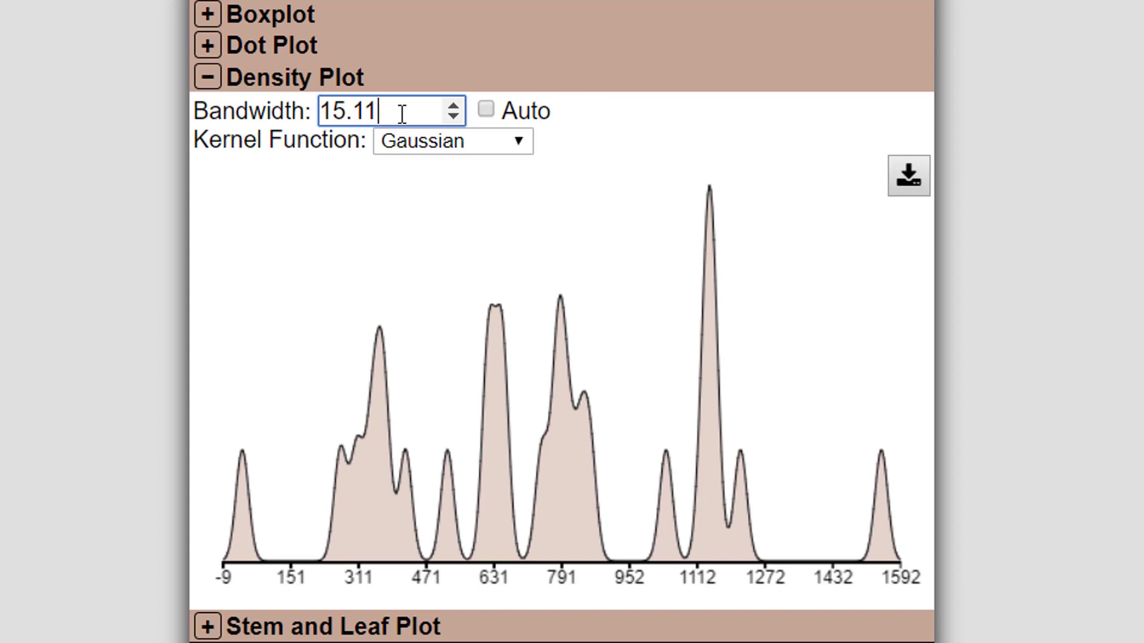
scroll(403, 113, up, 2)
scroll(403, 113, down, 1)
scroll(402, 113, up, 7)
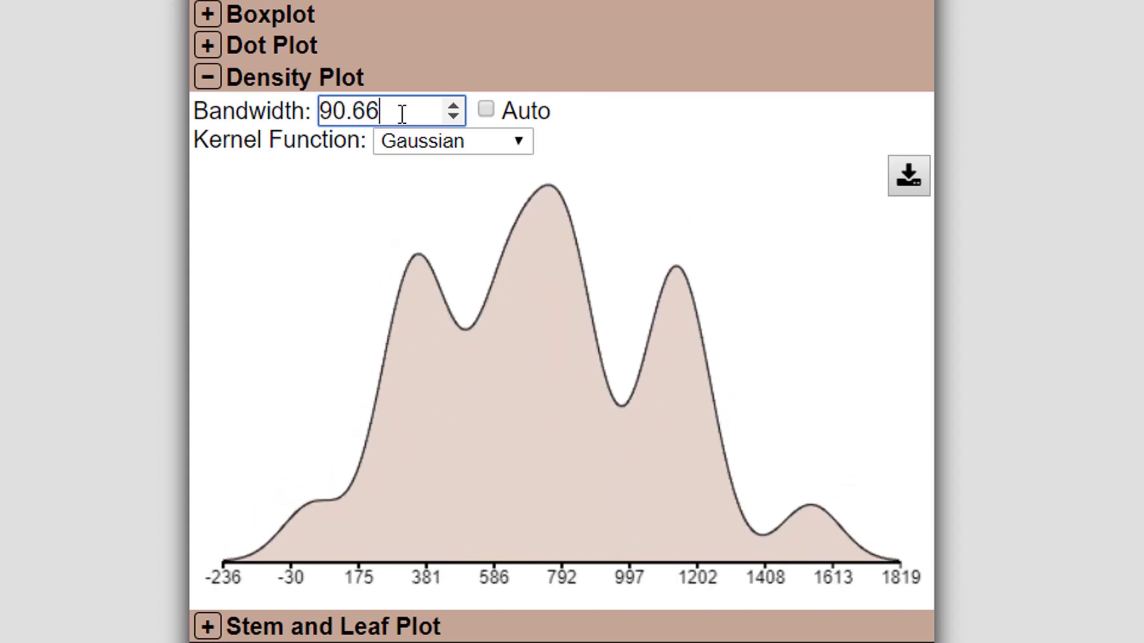
scroll(403, 113, up, 3)
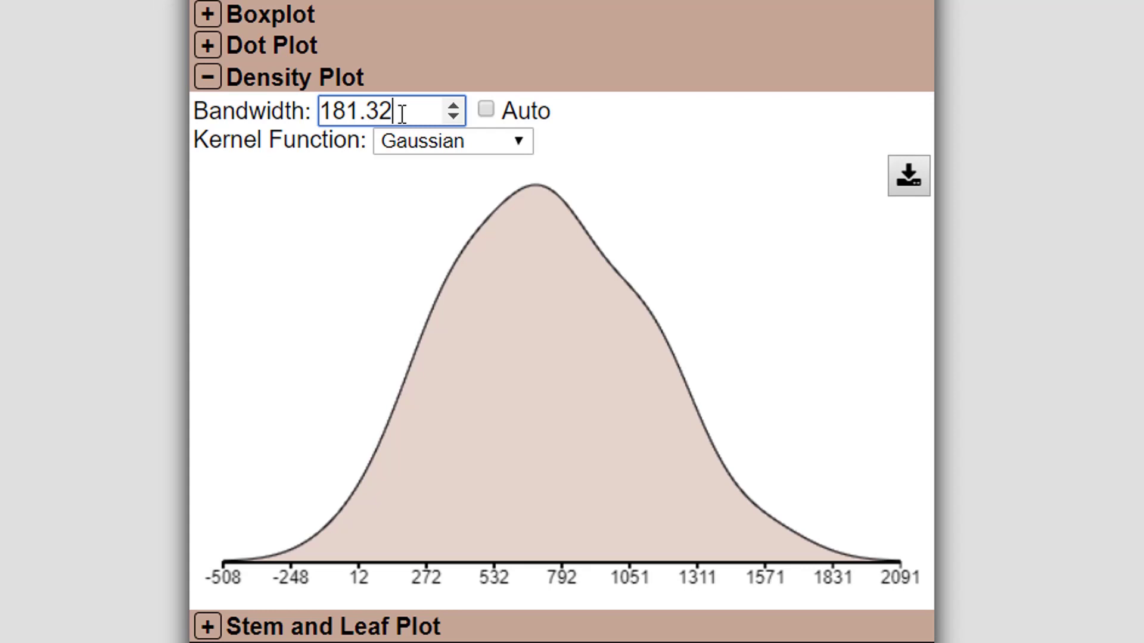
scroll(402, 114, up, 1)
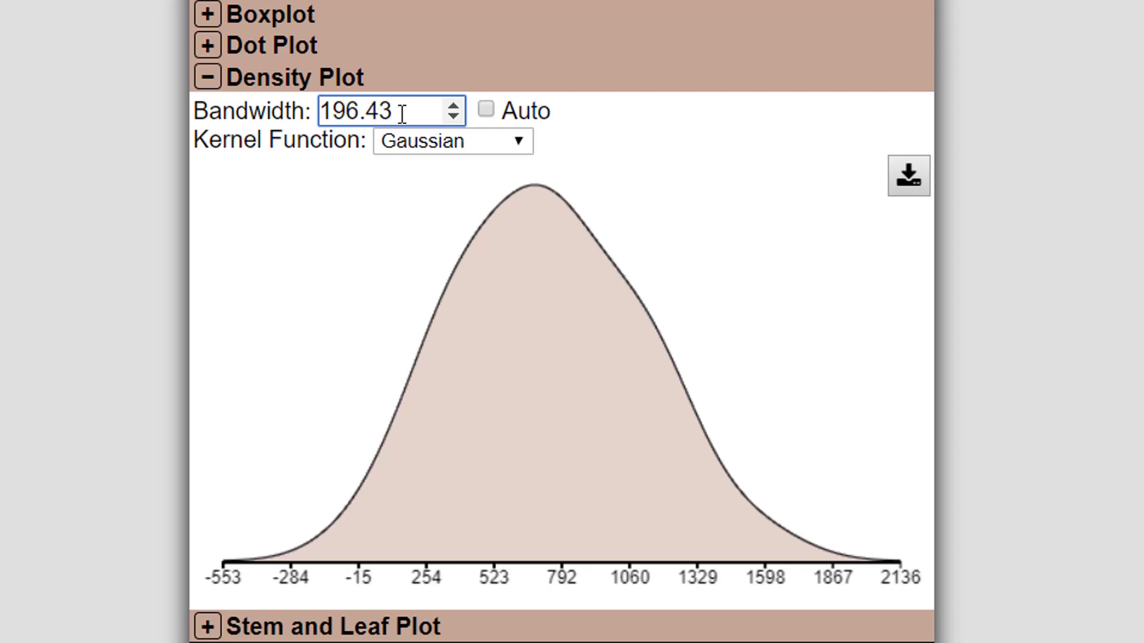
scroll(402, 114, up, 11)
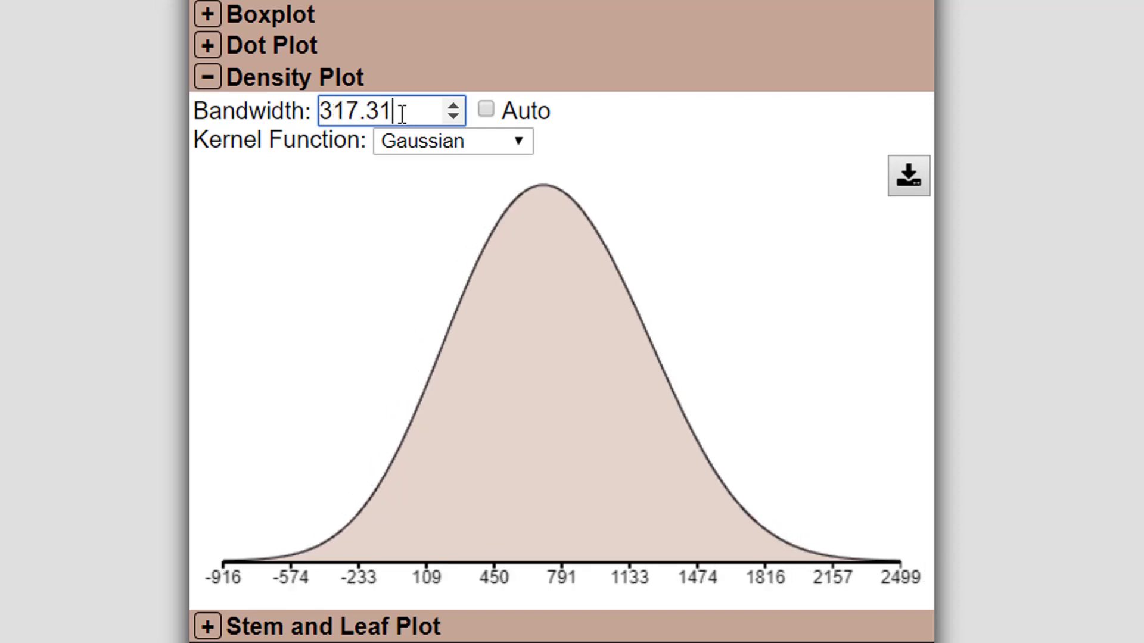
scroll(402, 113, up, 1)
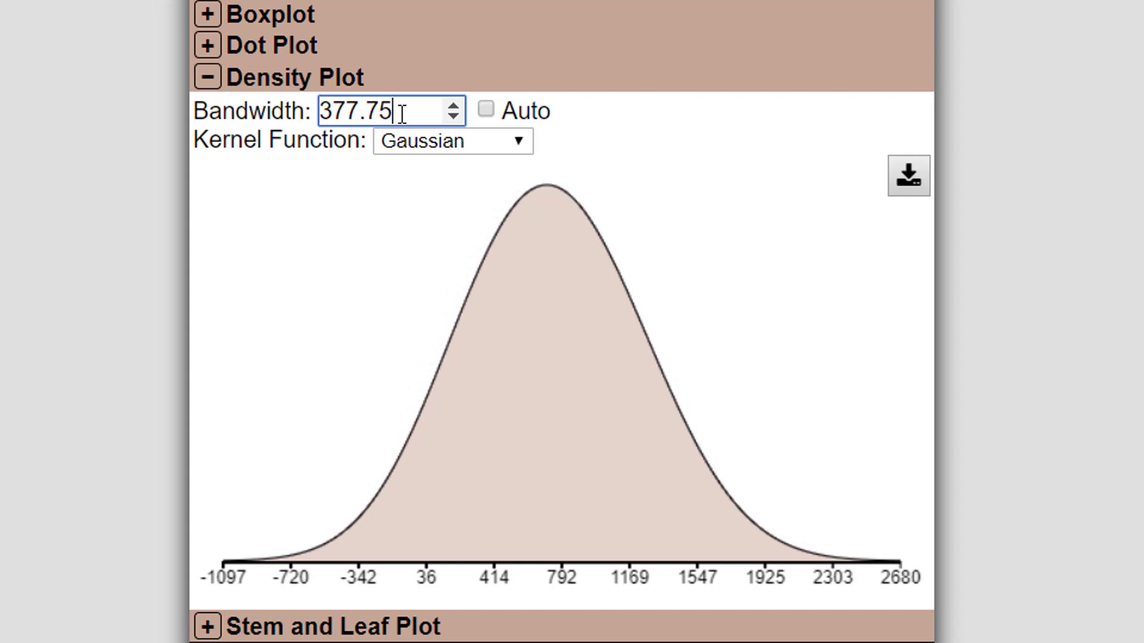
- Reduce the density plot's bandwidth to 151.1 and collapse the density plot
scroll(402, 113, down, 3)
scroll(402, 113, up, 3)
scroll(402, 113, down, 3)
scroll(402, 113, down, 11)
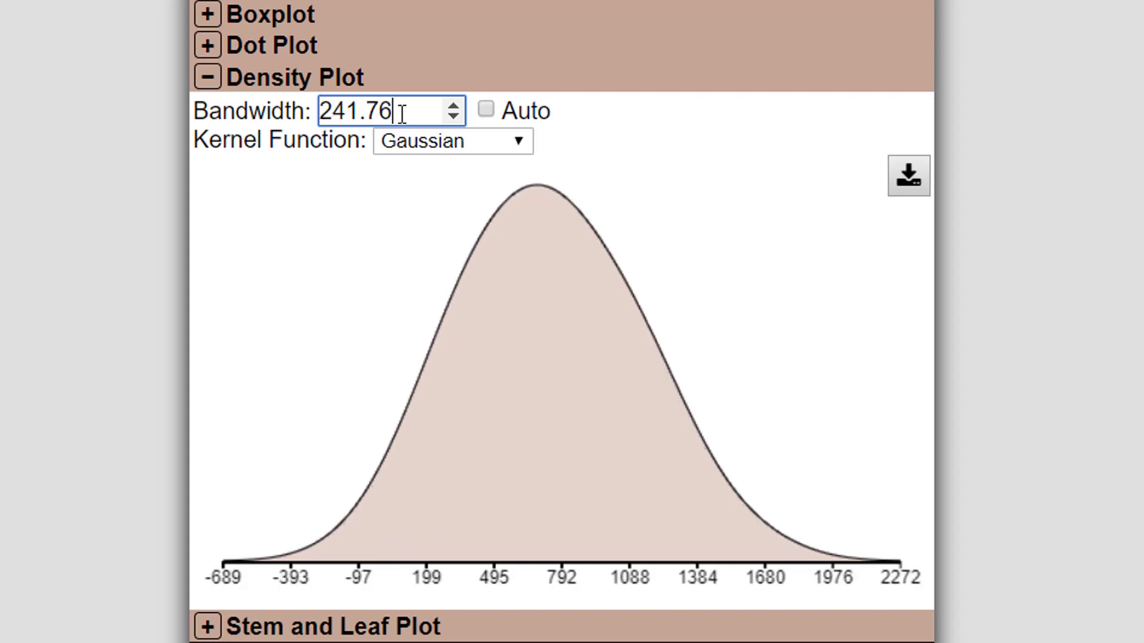
scroll(403, 113, down, 2)
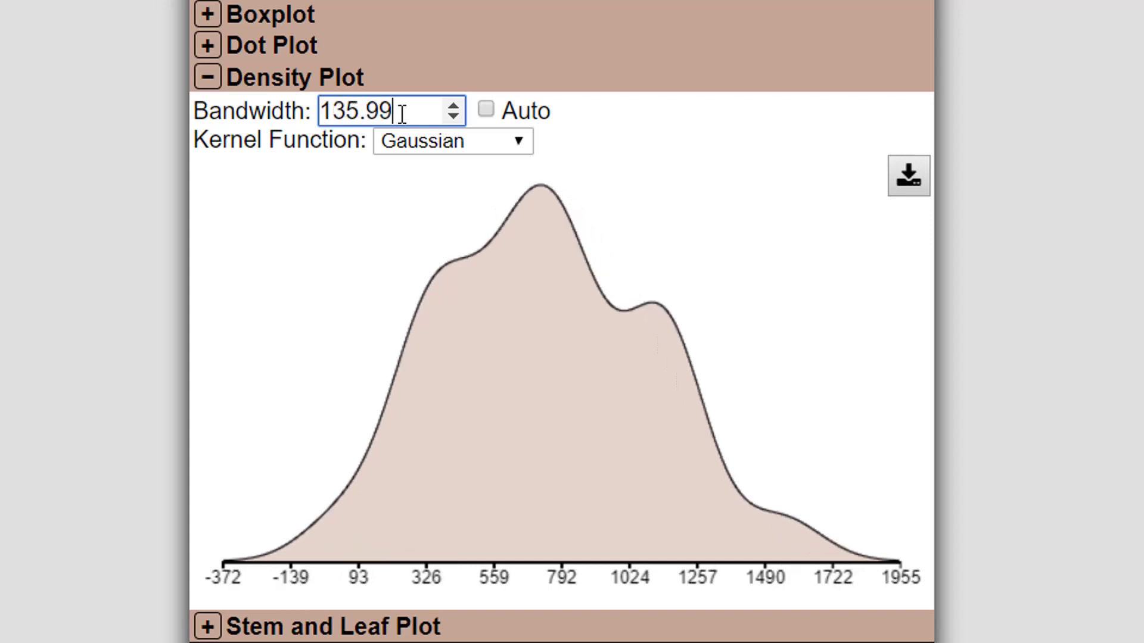
scroll(402, 113, up, 1)
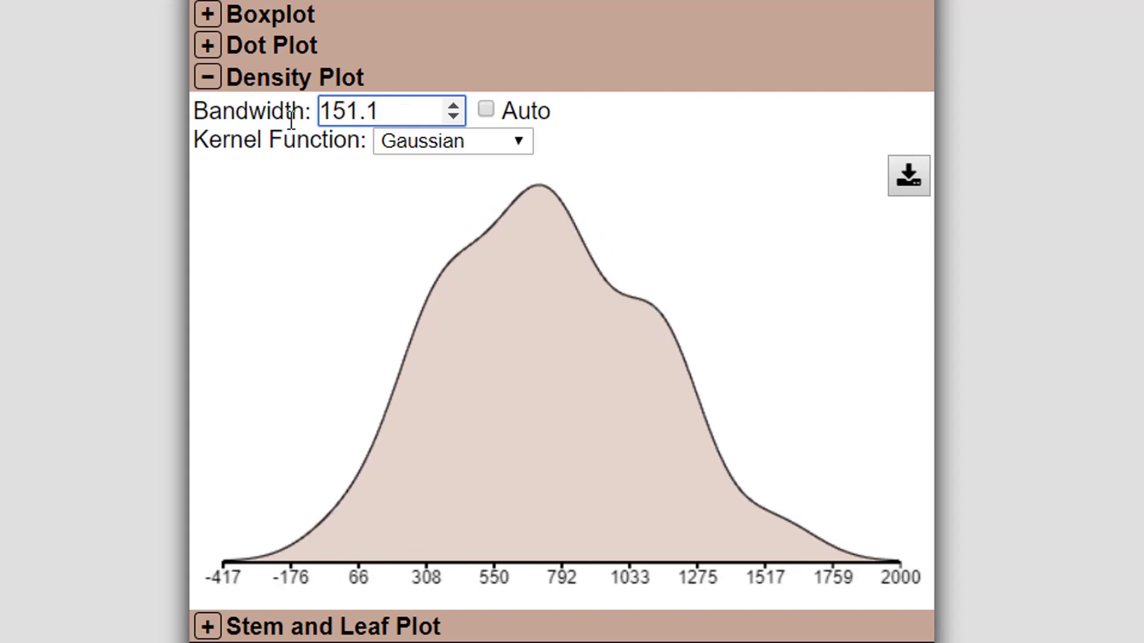
click(219, 81)
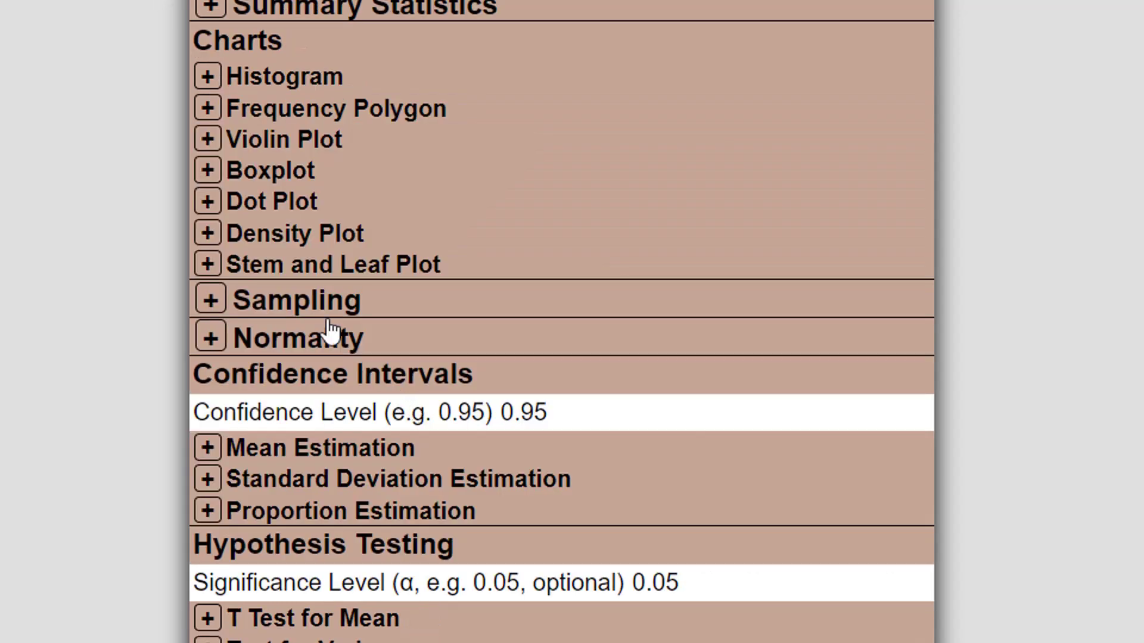
- Display the stem and leaf plot, turn off its automatic formatting and set the stem size to 100
click(306, 271)
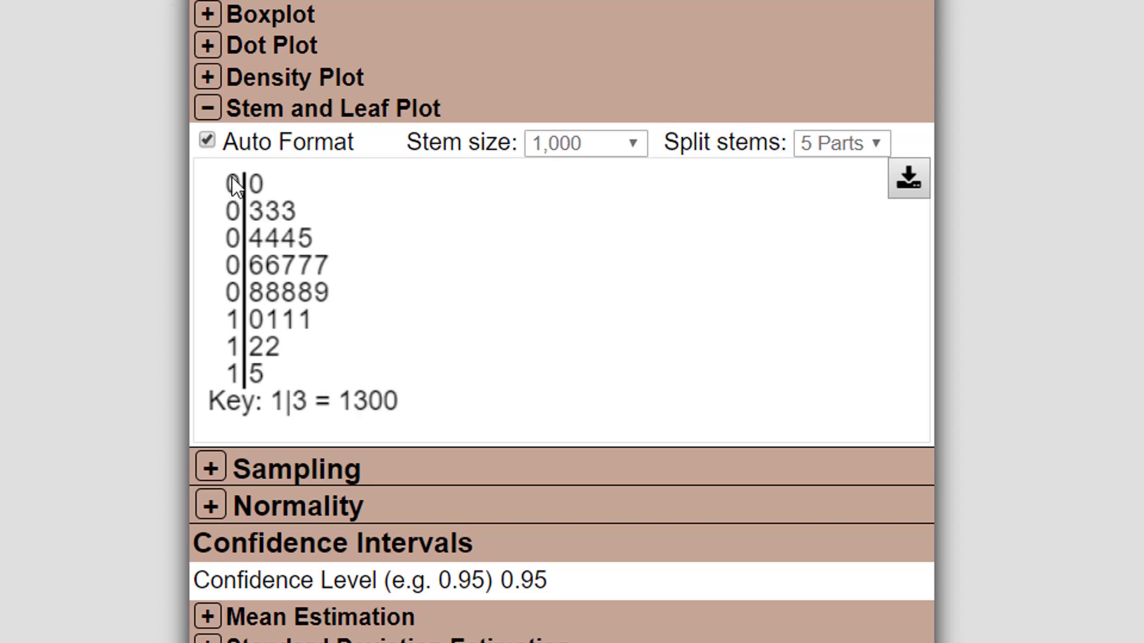
click(207, 138)
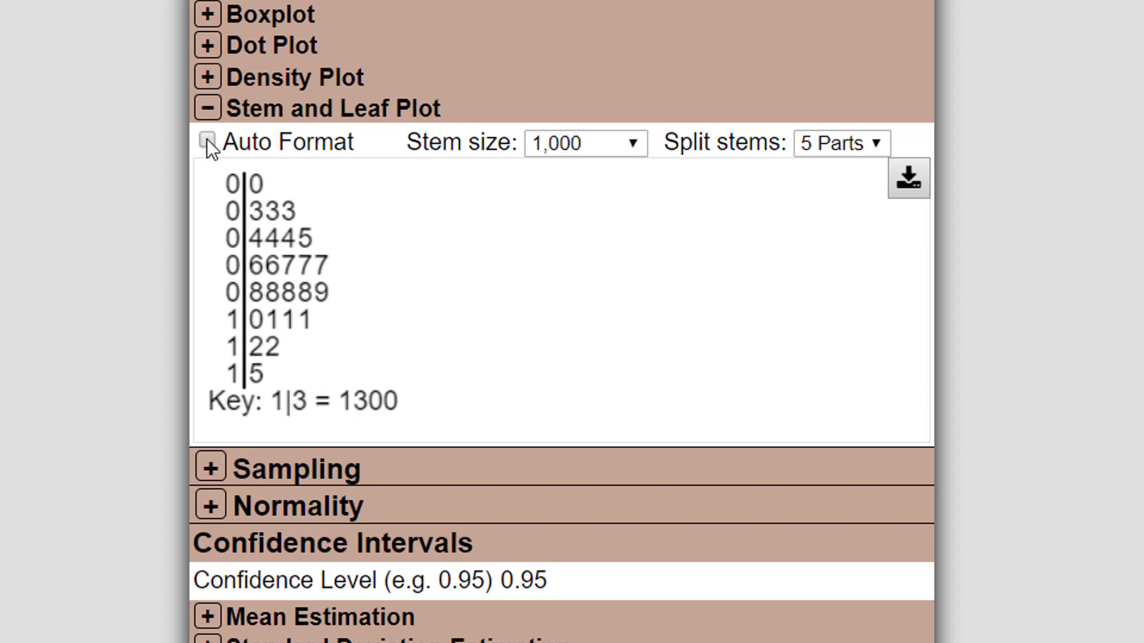
click(589, 148)
click(563, 349)
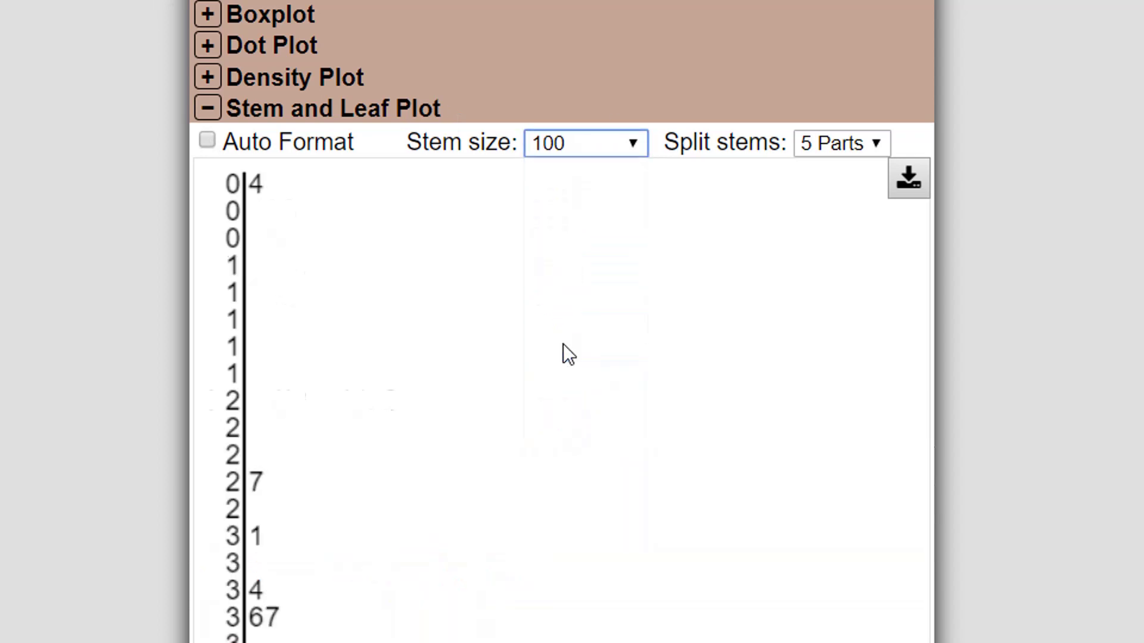
- Set the stem and leaf plot's split stems to None and collapse the plot
click(811, 146)
click(811, 167)
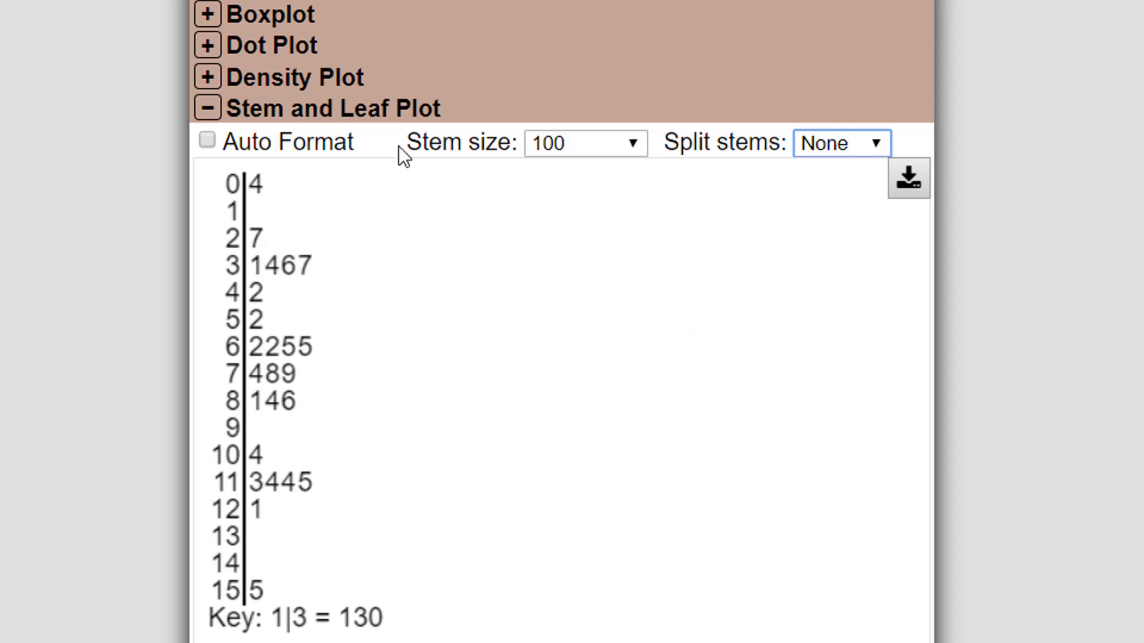
click(207, 108)
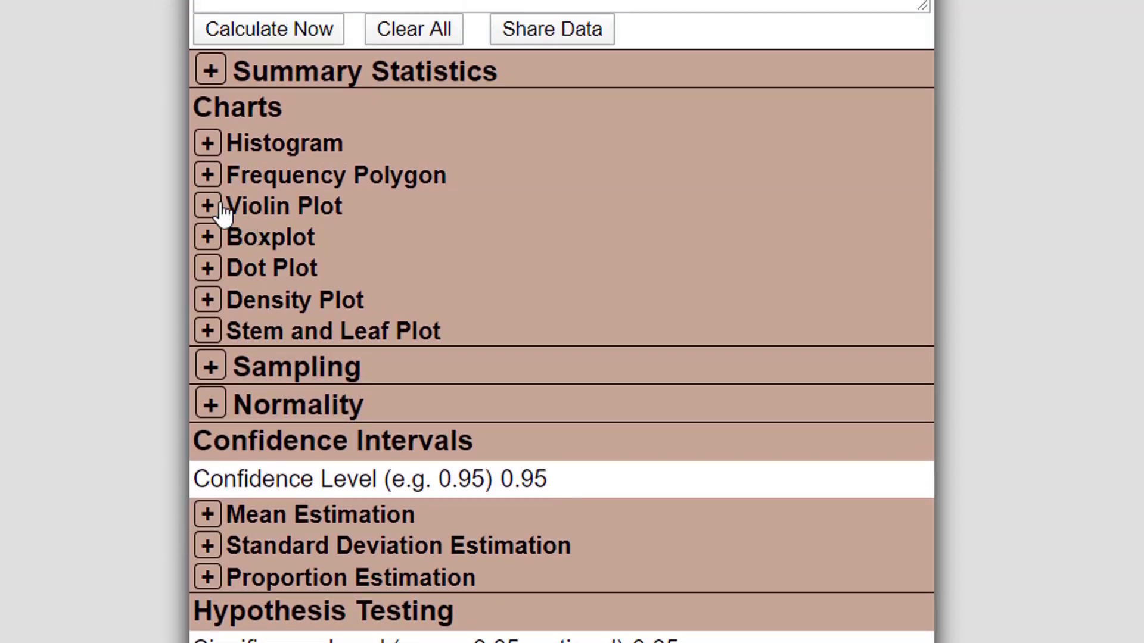
- Display the violin plot of the data set and set its interior to Boxplot
click(208, 206)
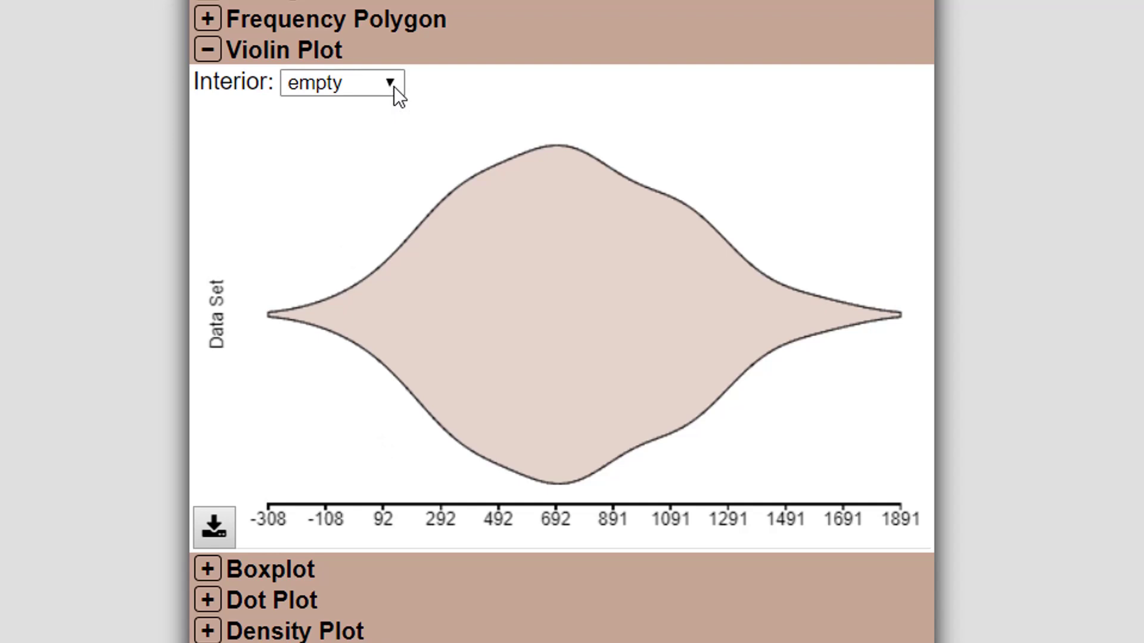
click(394, 87)
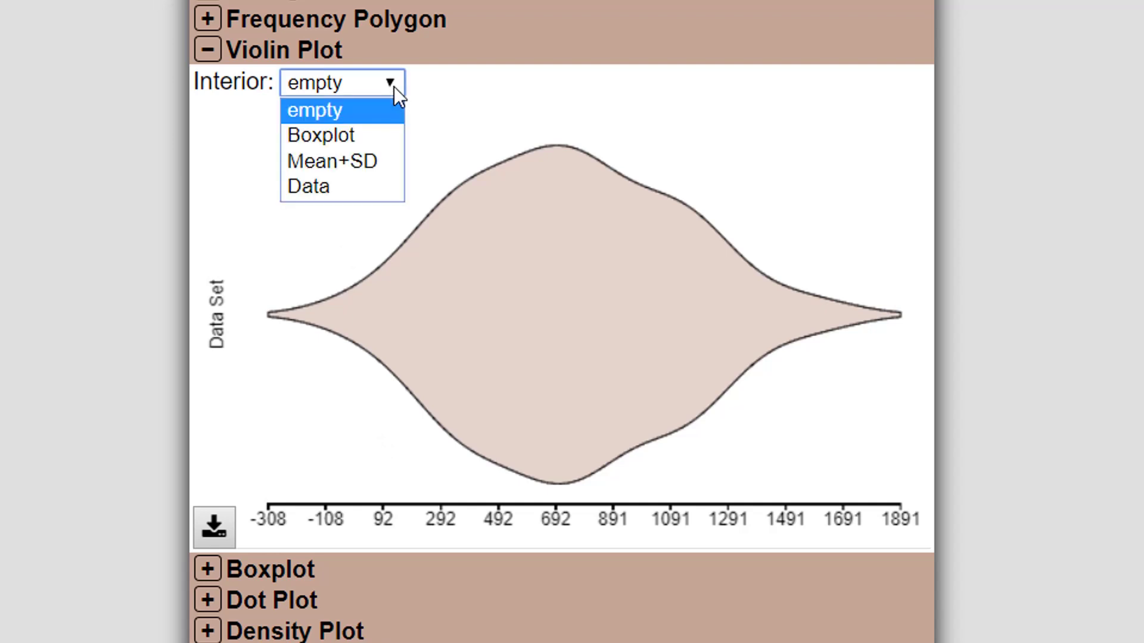
click(392, 81)
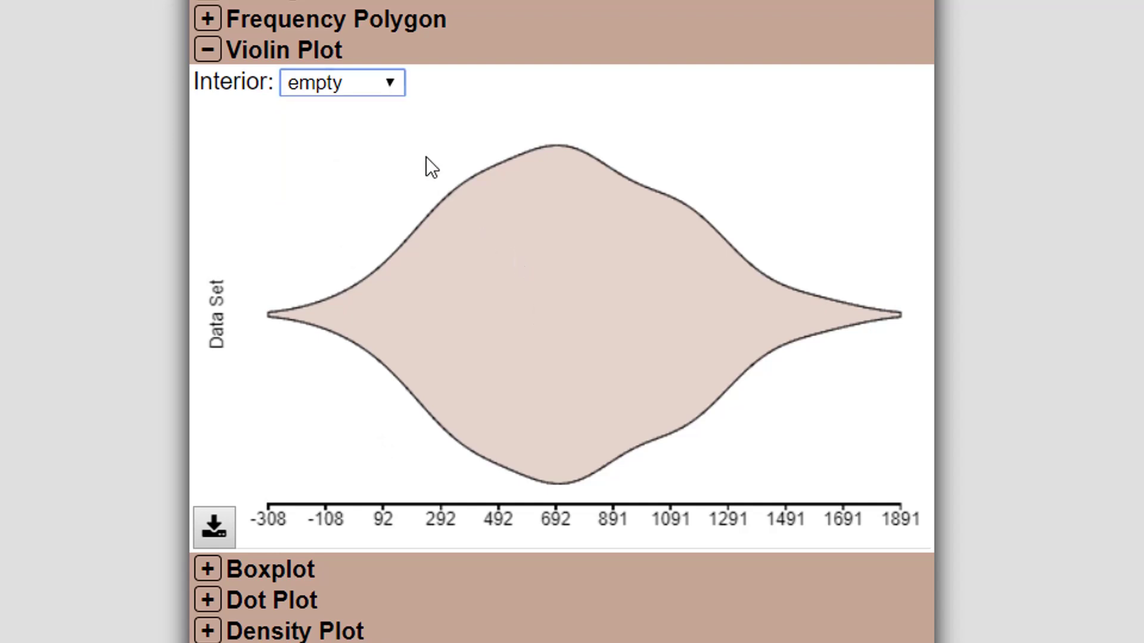
click(387, 84)
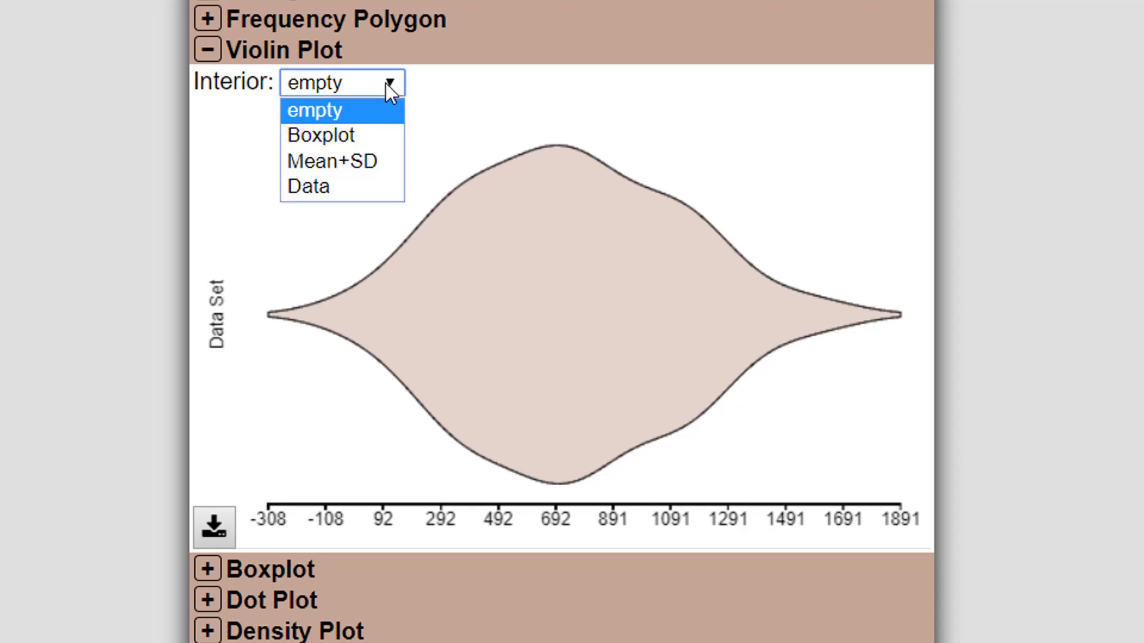
click(352, 139)
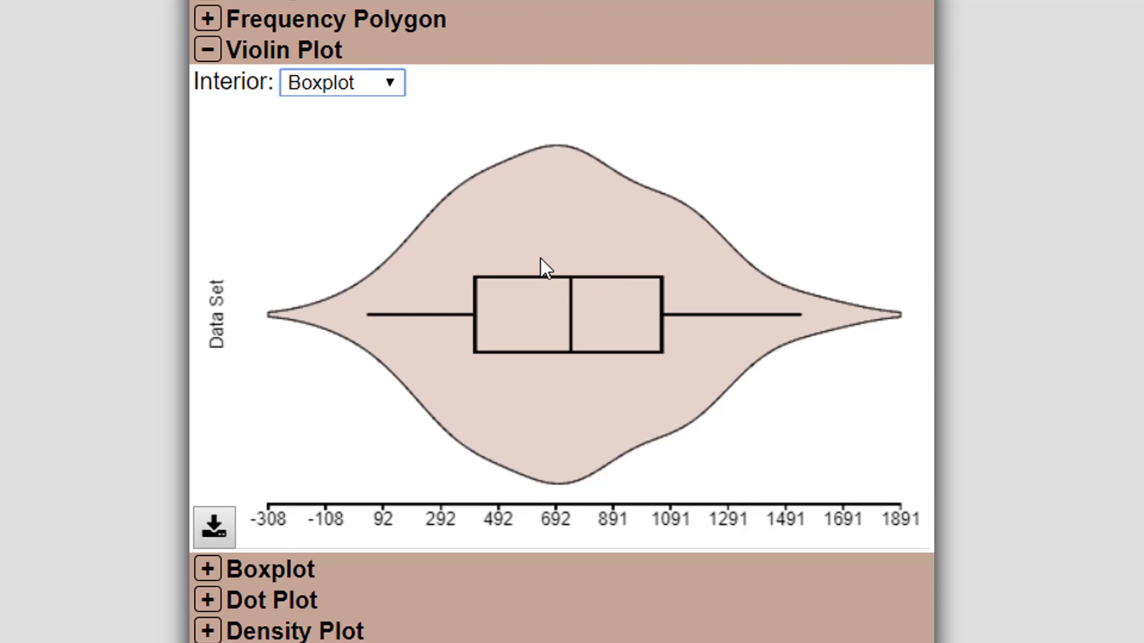
- Switch the violin plot's interior to Mean+SD and on to Data, and collapse the plot
click(340, 83)
click(306, 164)
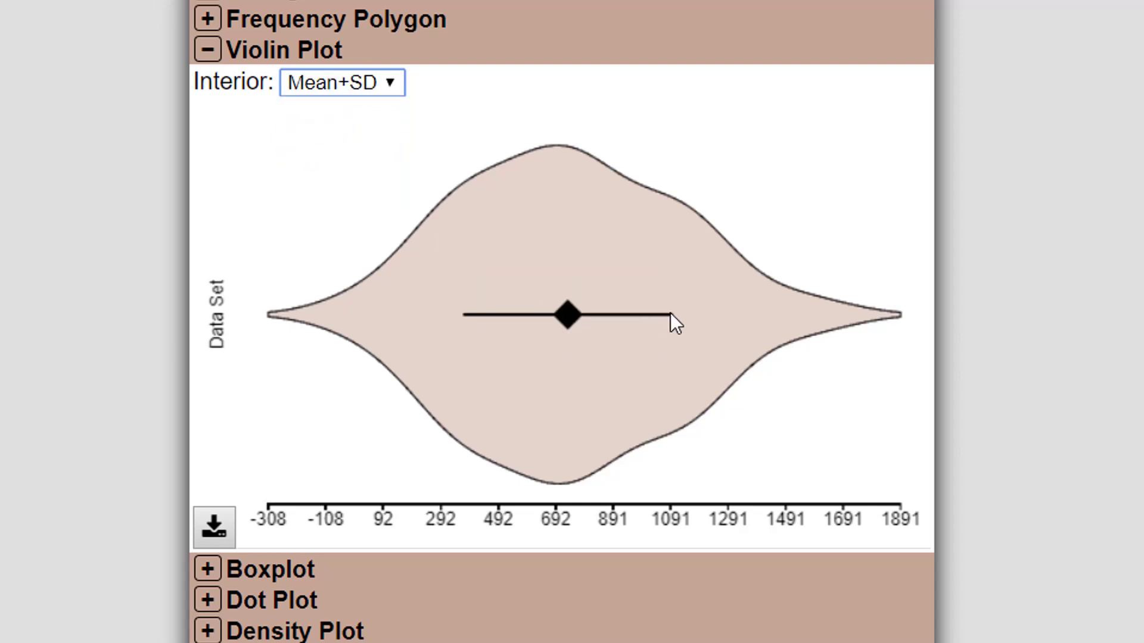
click(311, 91)
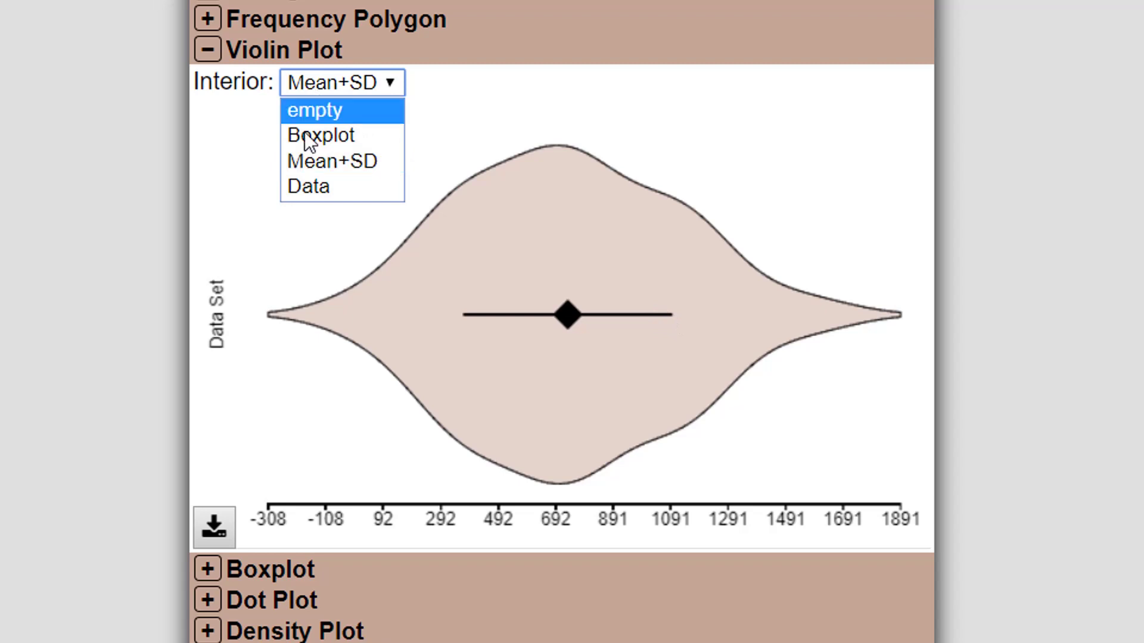
click(313, 187)
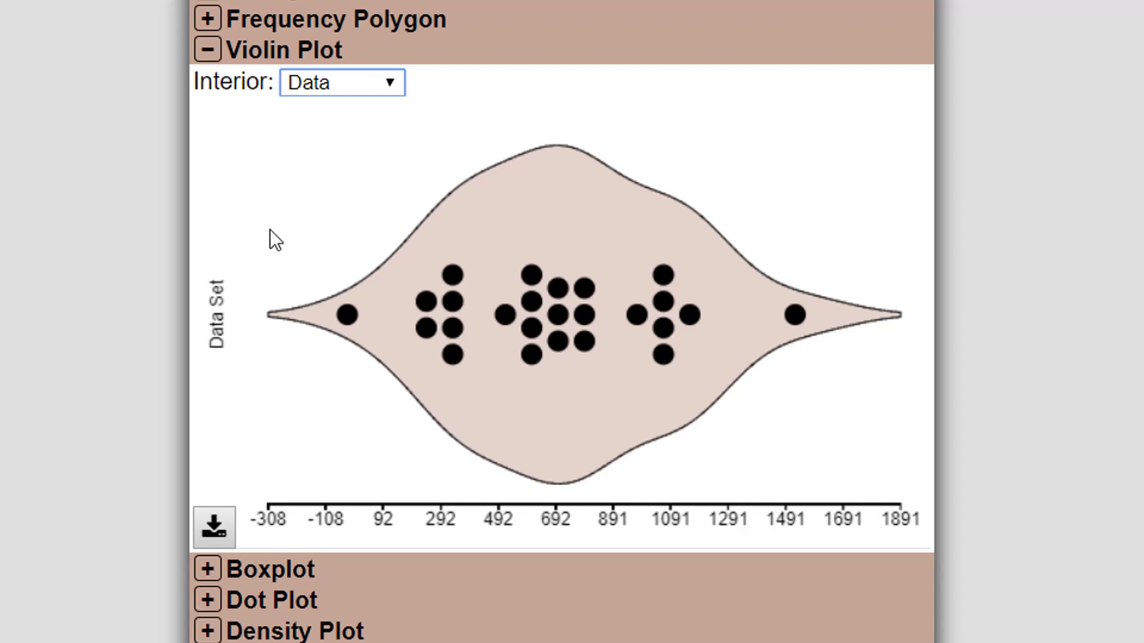
click(210, 58)
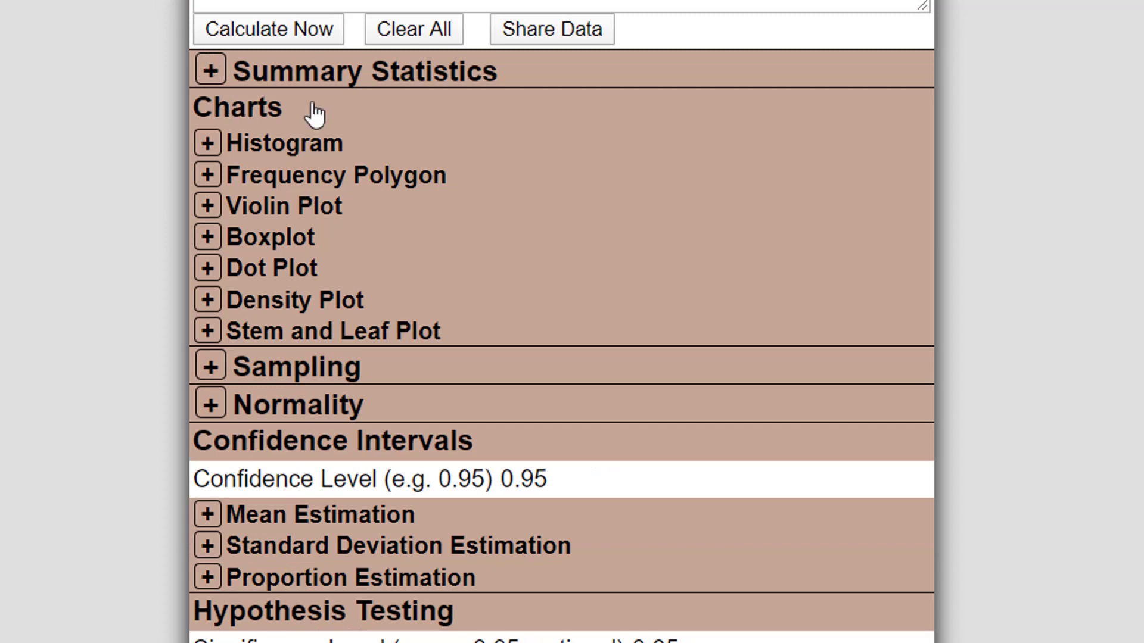